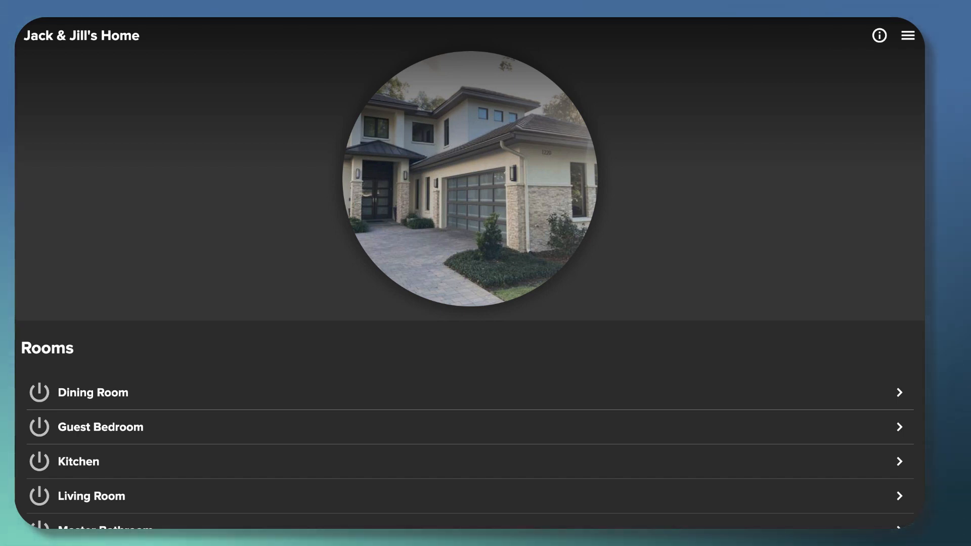
Open CasaTunes Settings from the home menu and scroll through its options
left_click(907, 37)
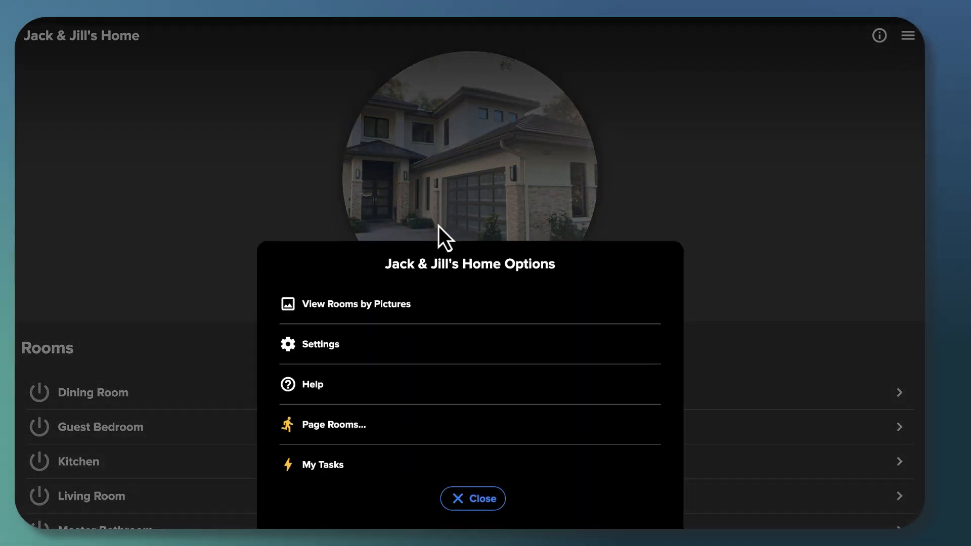
left_click(328, 345)
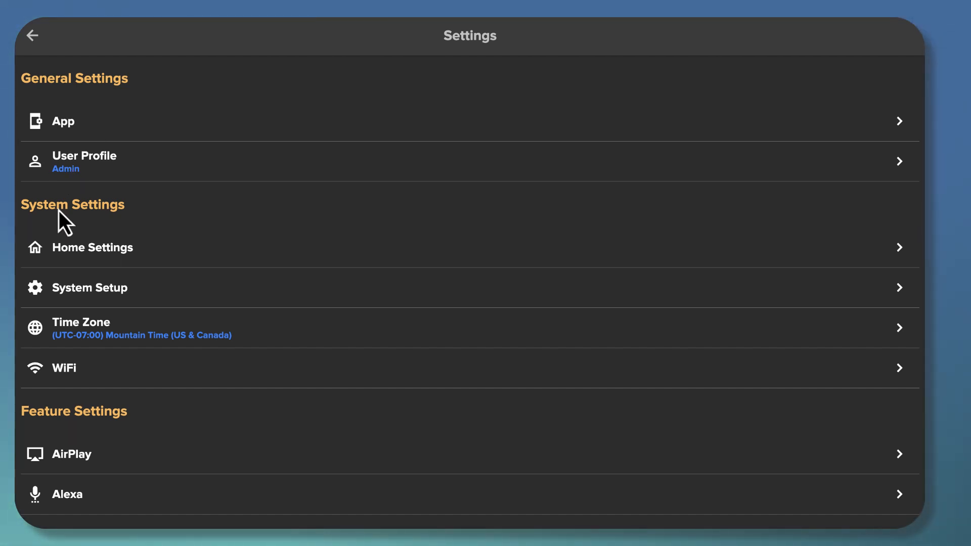
scroll(127, 219, "down", 5)
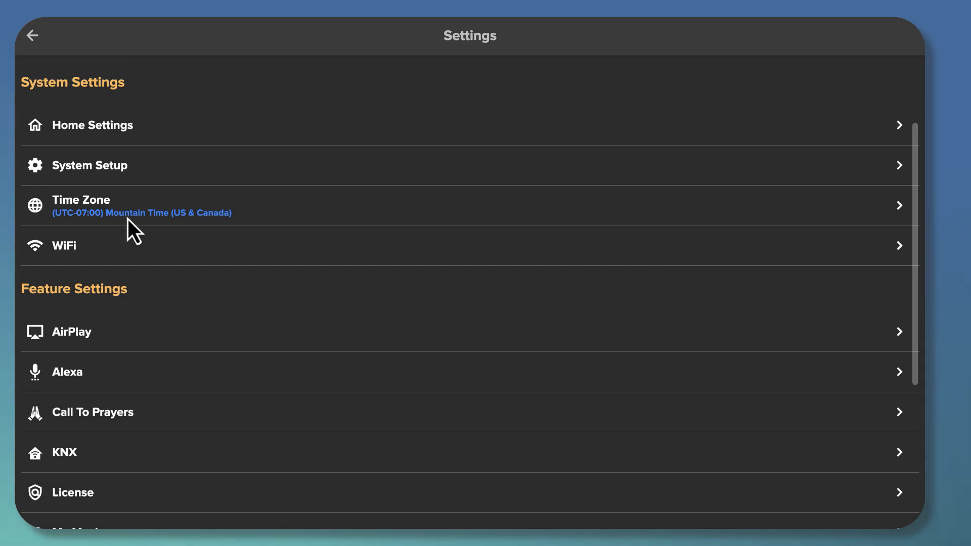
scroll(128, 219, "down", 7)
scroll(129, 219, "up", 10)
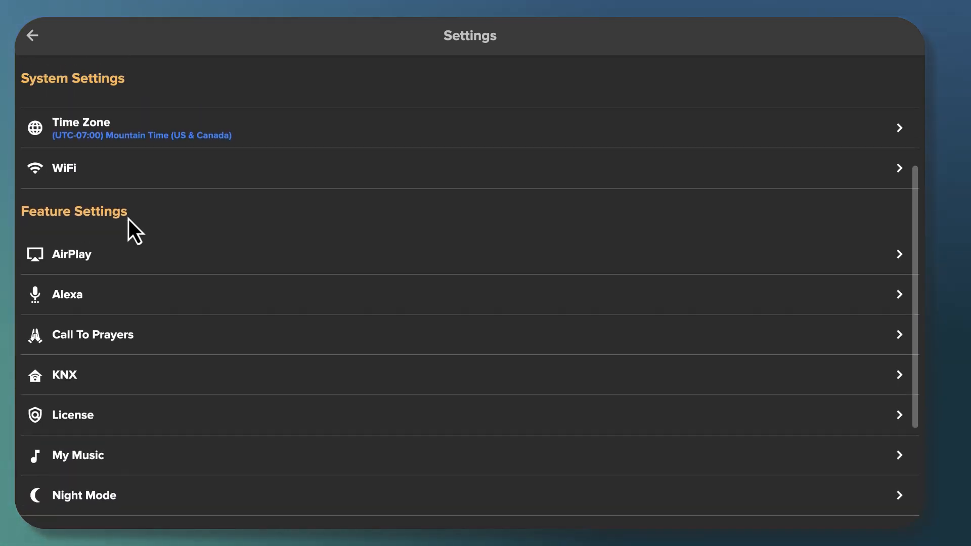
scroll(129, 217, "up", 2)
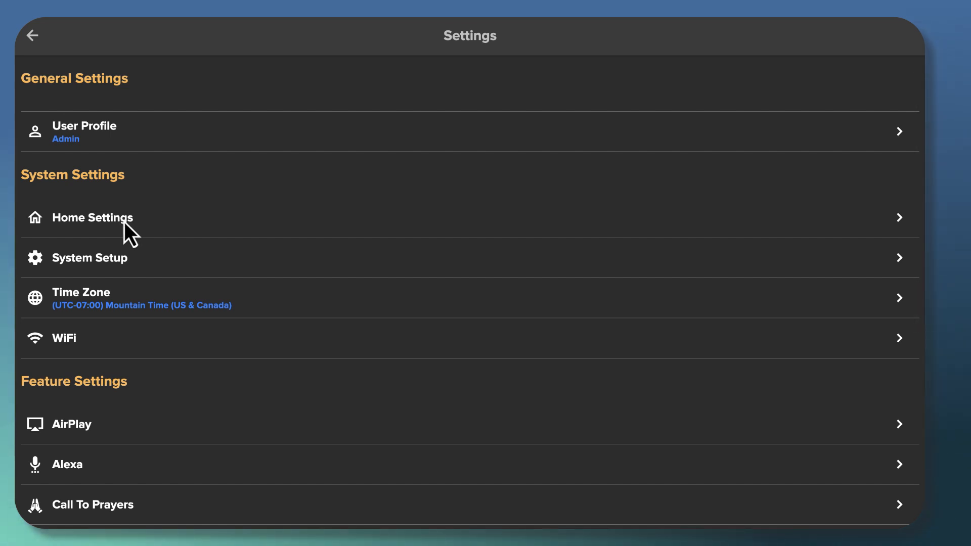
scroll(129, 228, "up", 1)
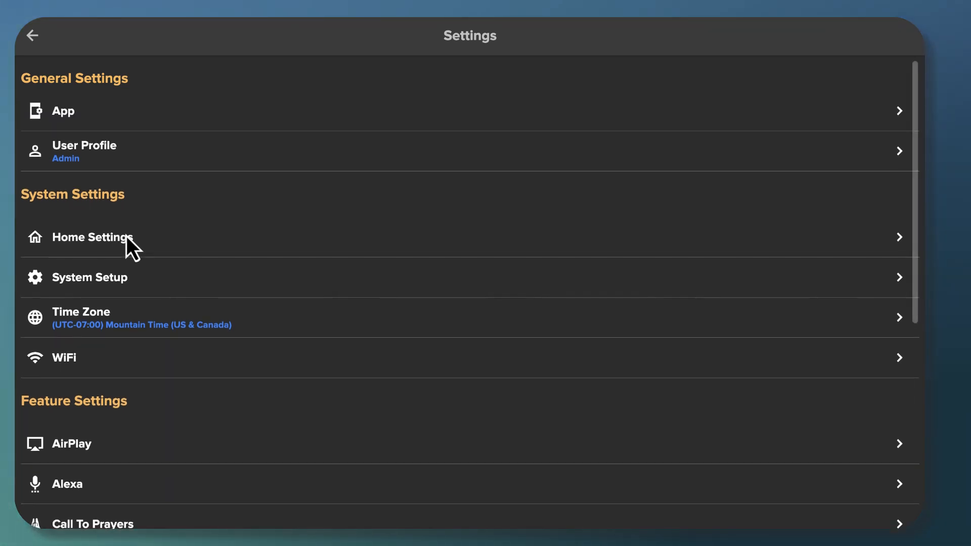
scroll(126, 236, "up", 1)
scroll(127, 247, "down", 1)
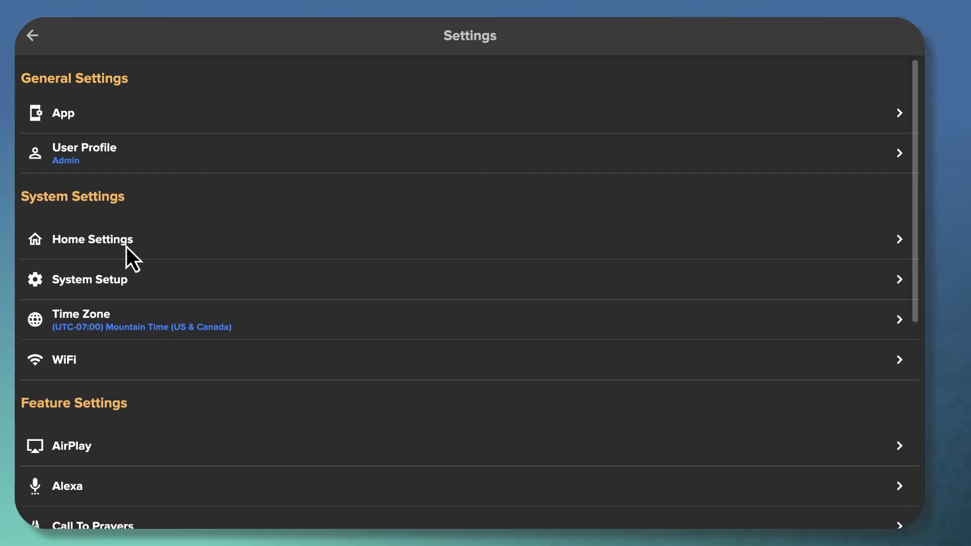
scroll(127, 247, "down", 2)
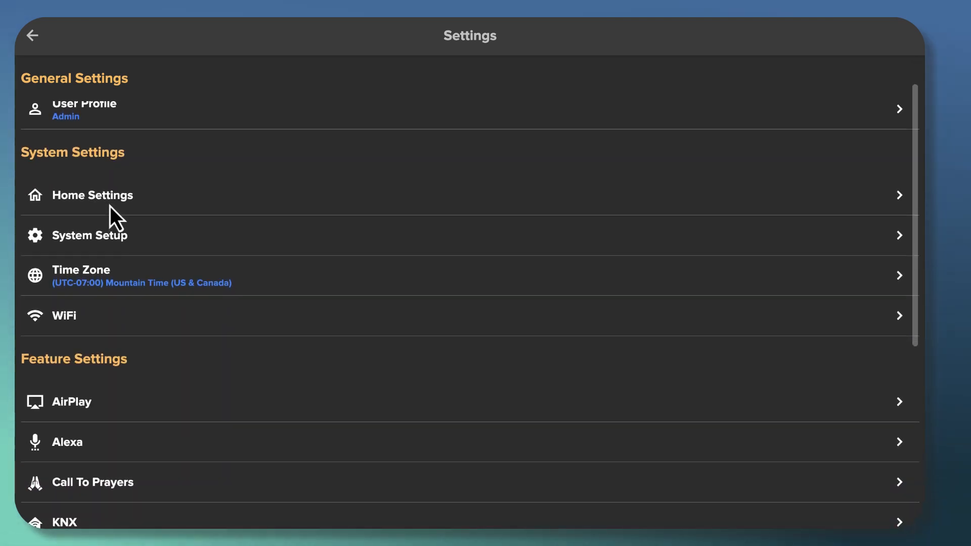
scroll(101, 203, "down", 1)
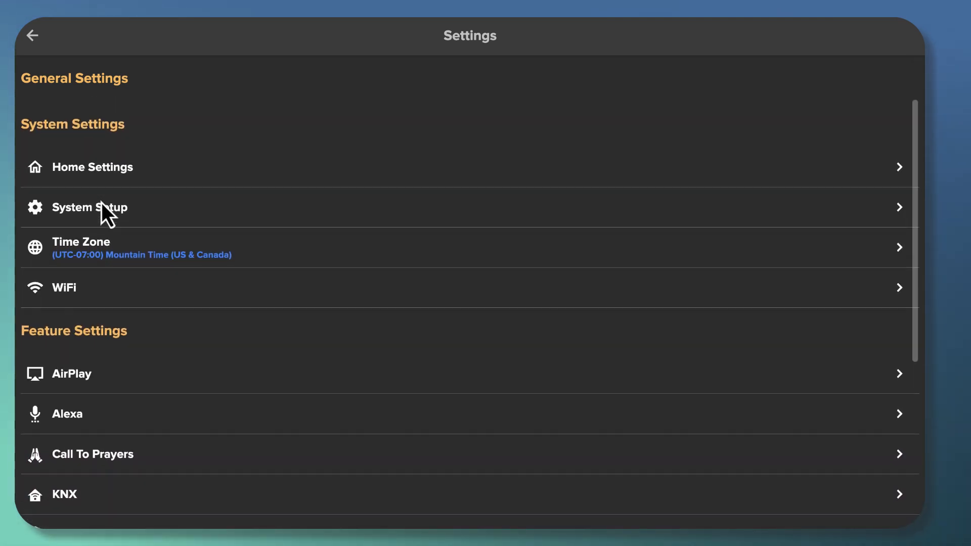
scroll(101, 202, "down", 1)
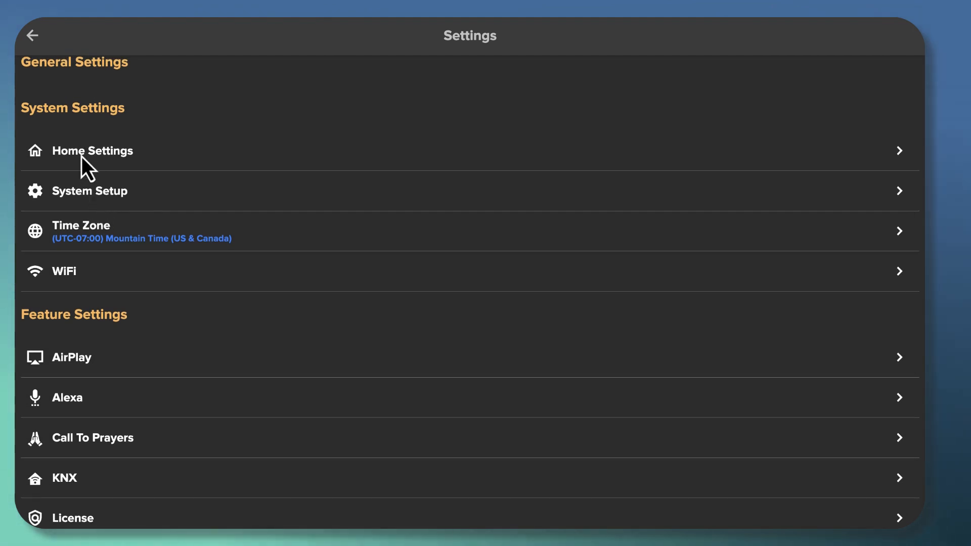
Finish reviewing the settings list and open the User Profile page showing Admin
scroll(86, 175, "down", 3)
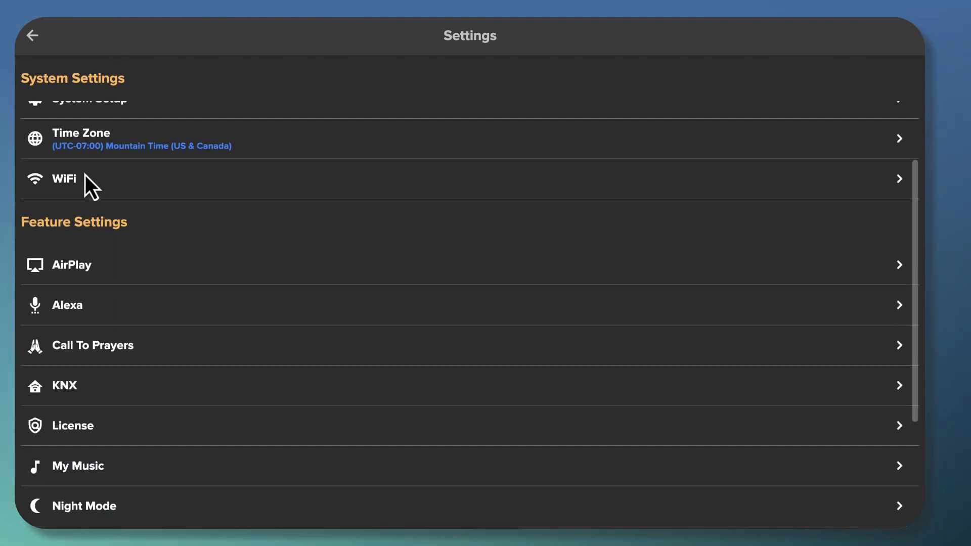
scroll(85, 176, "down", 6)
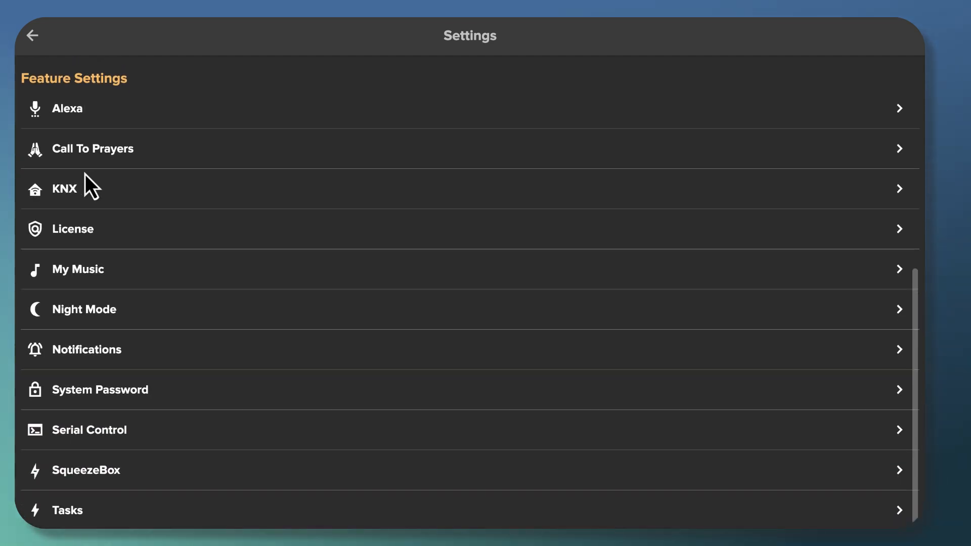
scroll(85, 173, "up", 6)
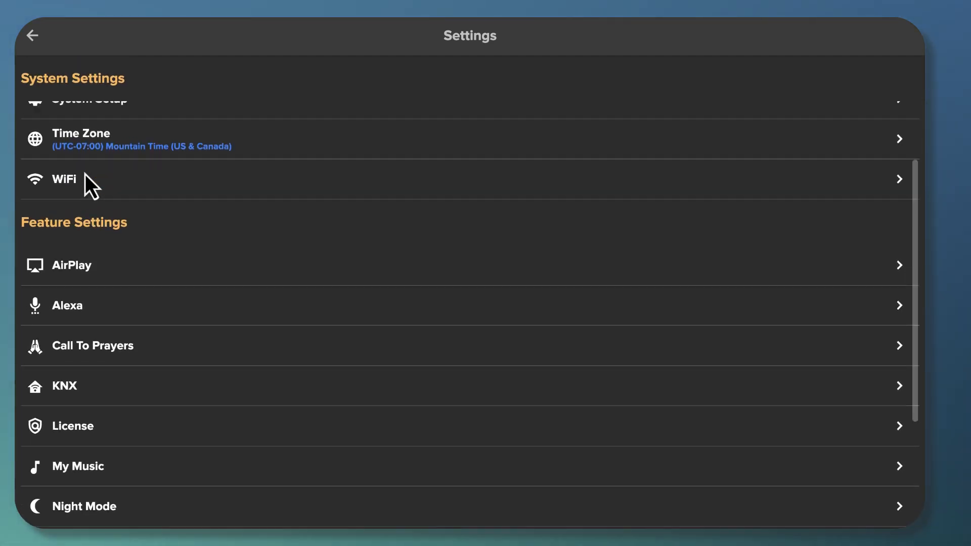
scroll(85, 173, "up", 4)
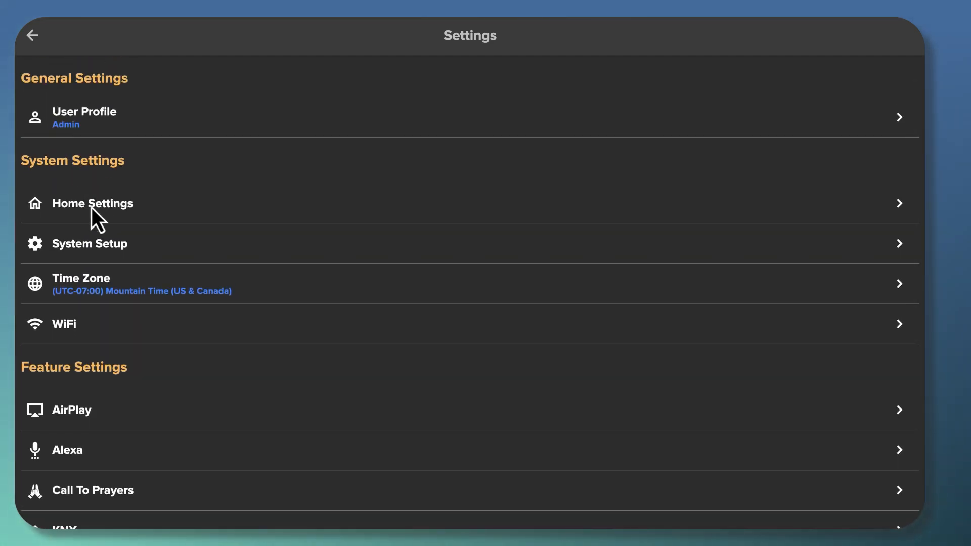
scroll(93, 340, "down", 3)
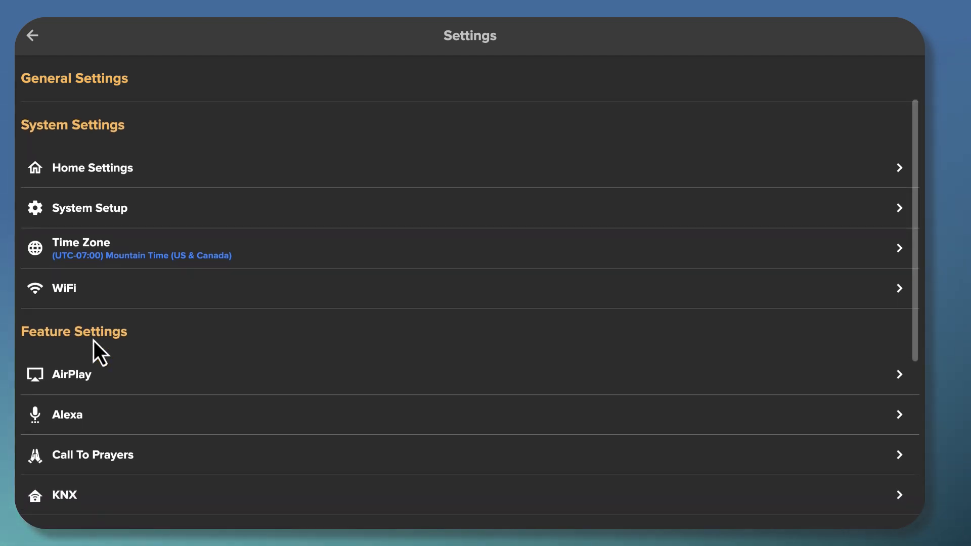
scroll(93, 341, "down", 6)
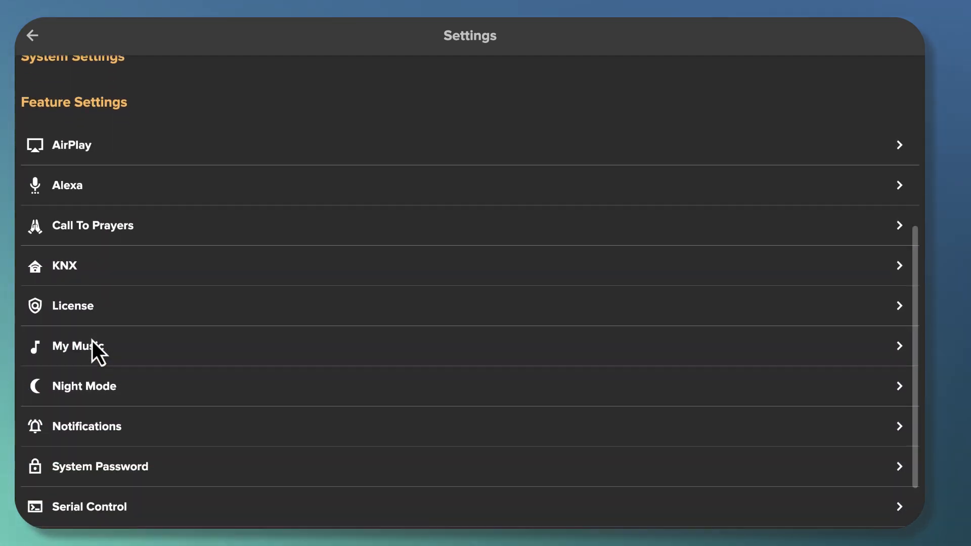
scroll(93, 341, "up", 9)
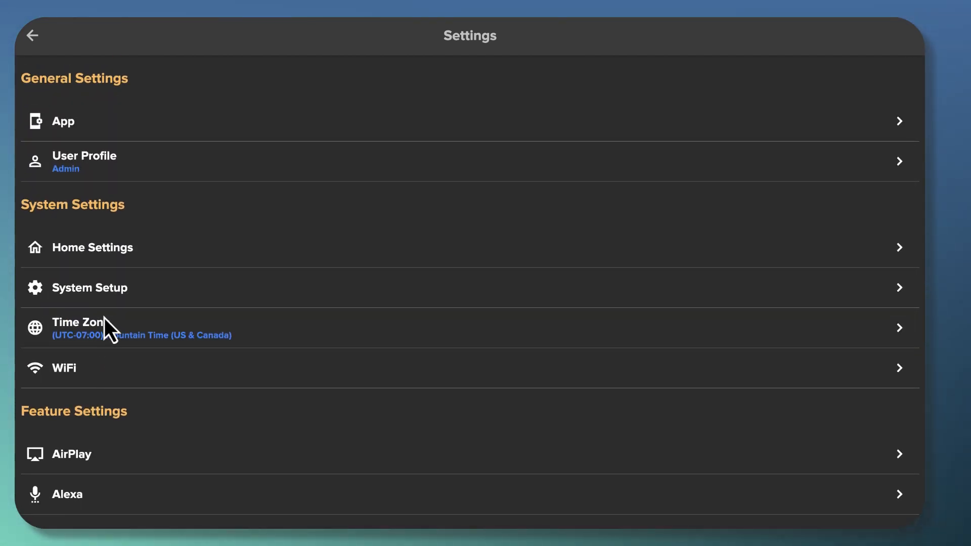
left_click(81, 164)
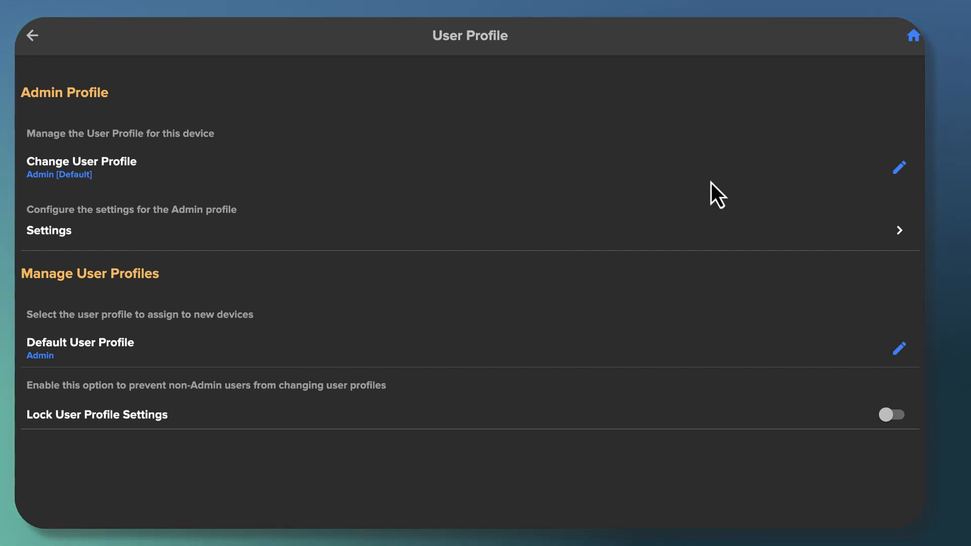
Show the device's profile chooser listing Admin, User, Guest, Special and Custom profiles
left_click(899, 175)
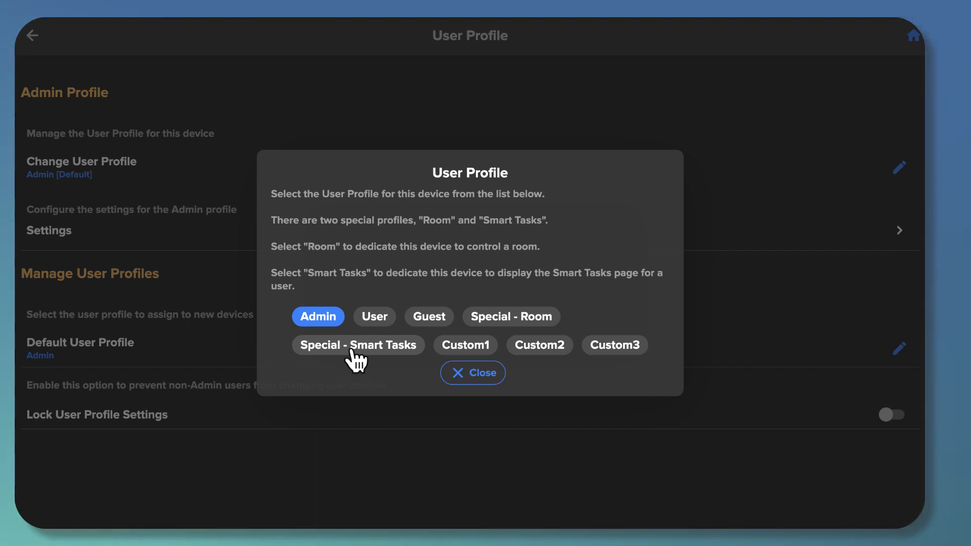
Switch this device to the User profile and go back to Settings
left_click(377, 320)
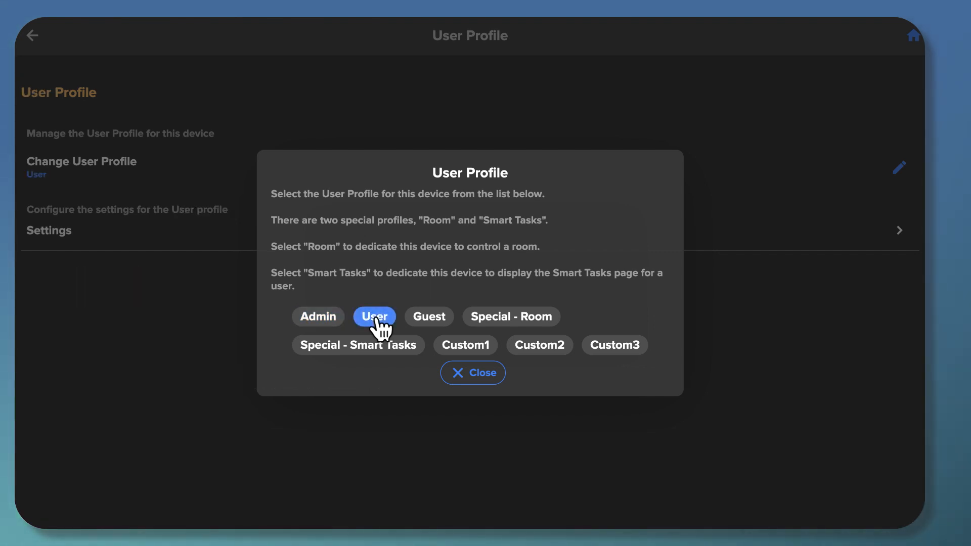
left_click(473, 374)
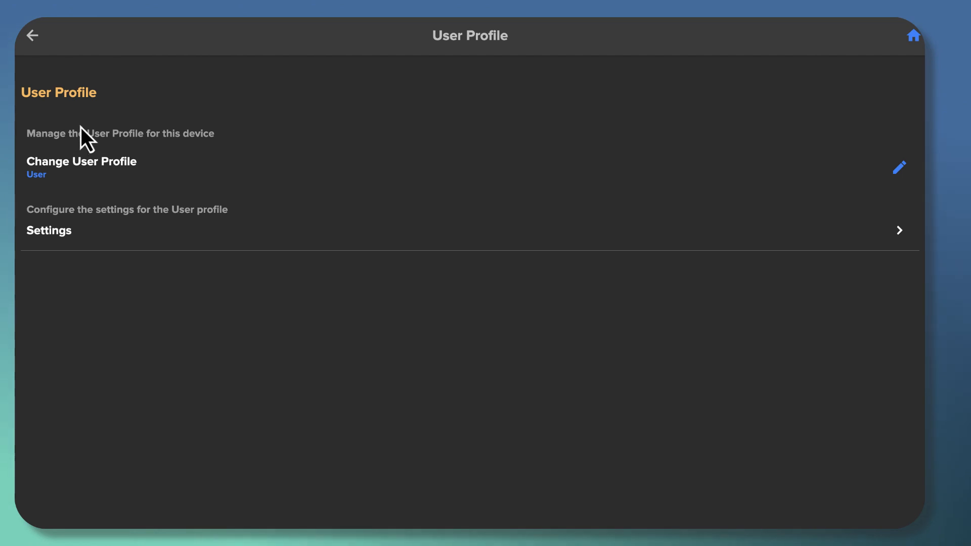
left_click(35, 35)
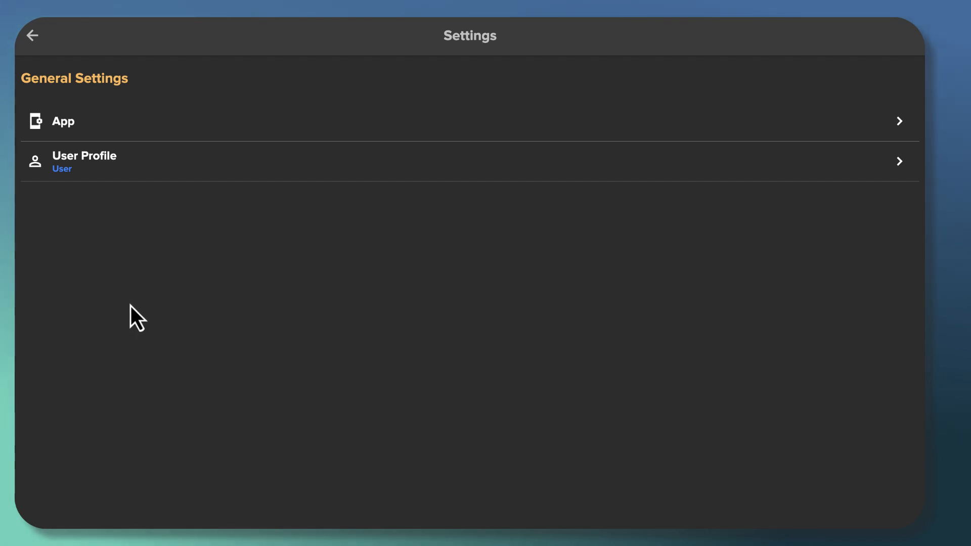
Reopen User Profile and switch this device back to the Admin profile
left_click(69, 164)
left_click(67, 165)
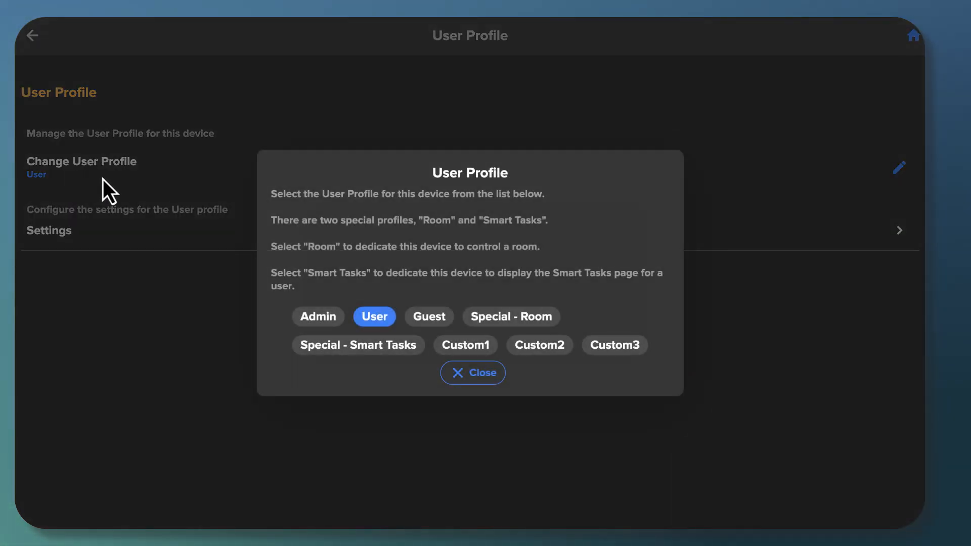
left_click(327, 321)
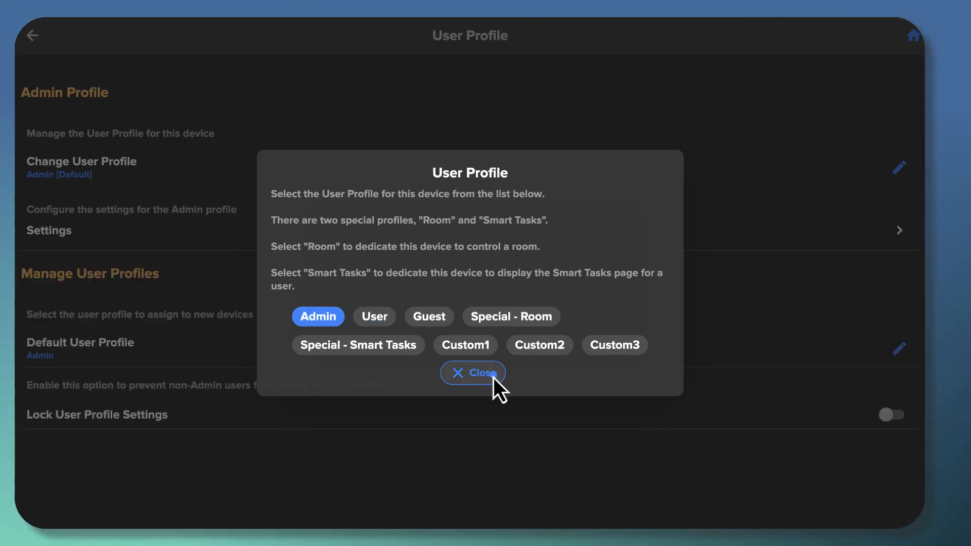
left_click(491, 377)
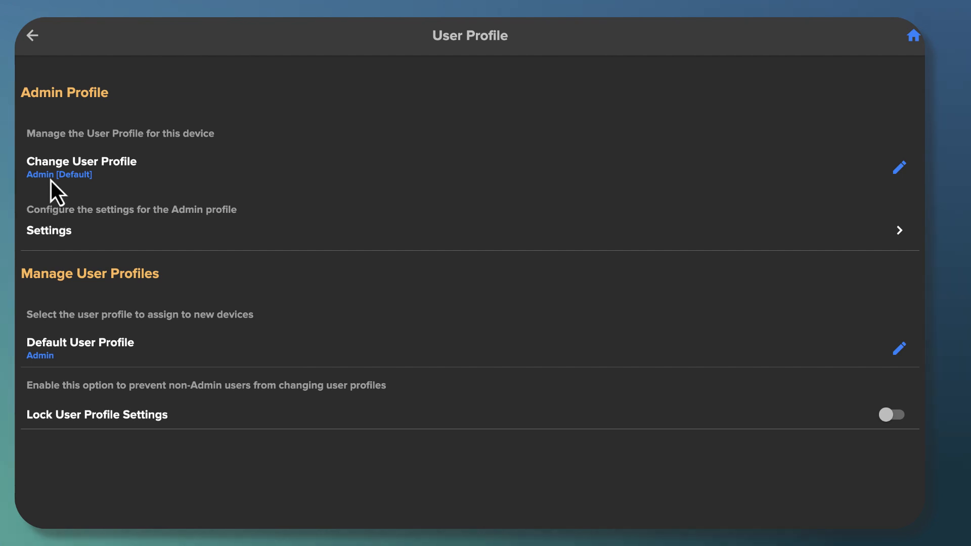
Open the Admin profile's Profile Settings with its show/hide feature switches
left_click(53, 235)
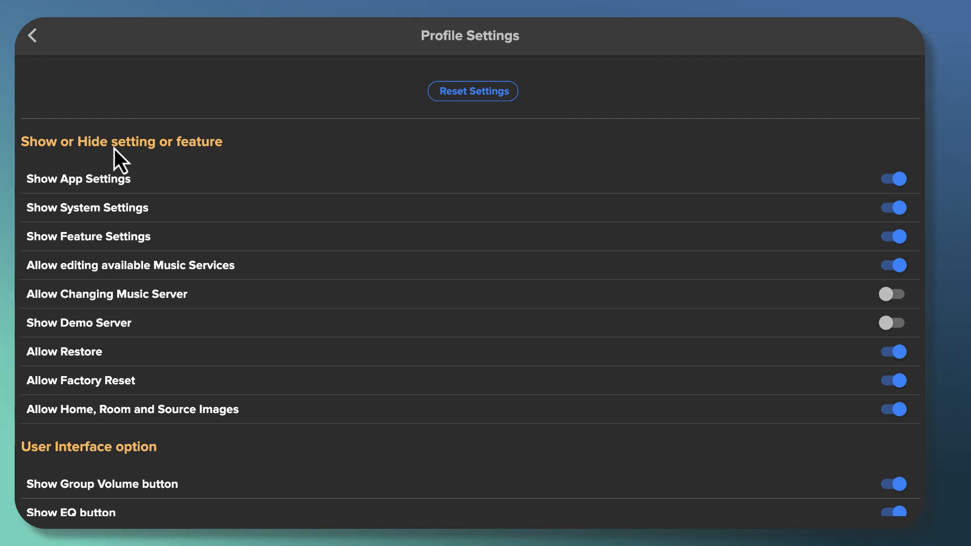
scroll(117, 148, "down", 2)
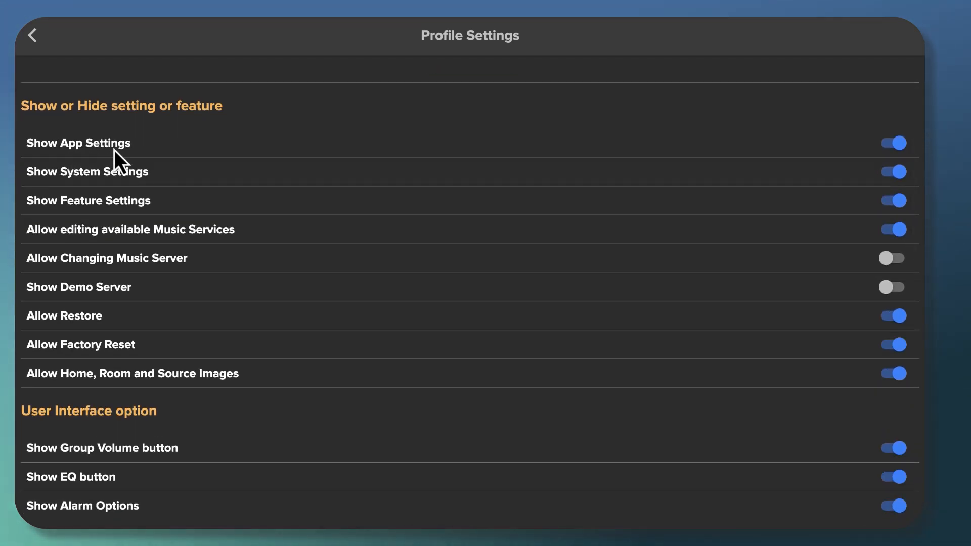
scroll(115, 150, "up", 2)
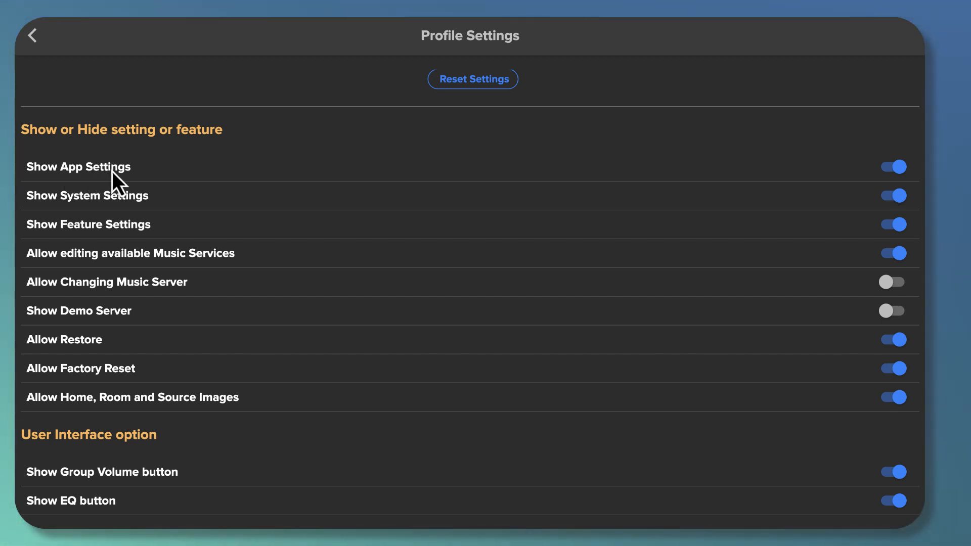
scroll(106, 171, "up", 2)
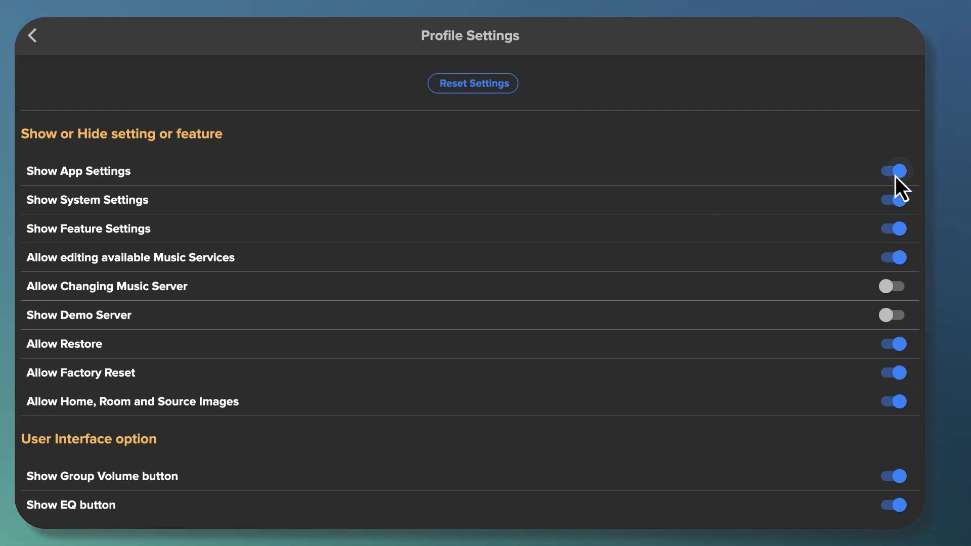
scroll(895, 176, "up", 1)
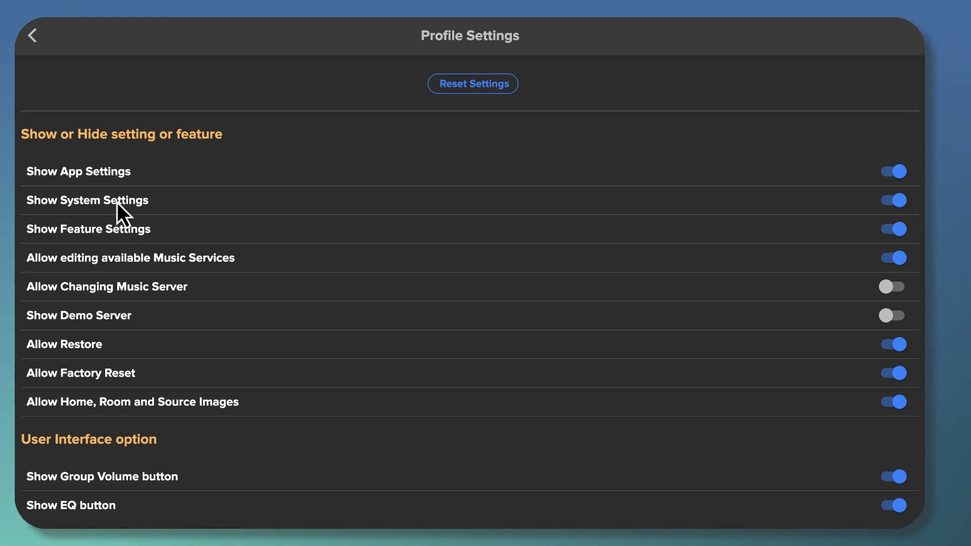
scroll(115, 203, "down", 1)
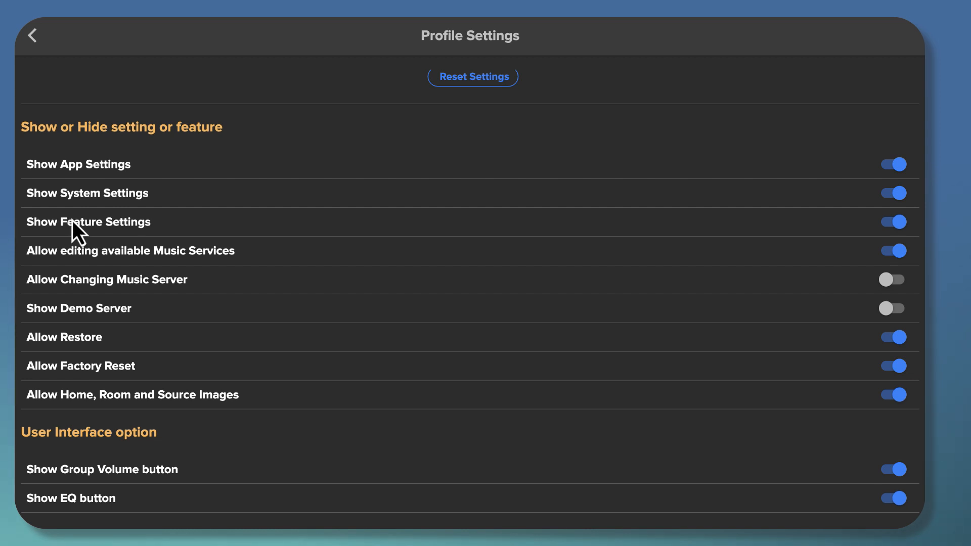
scroll(71, 200, "down", 2)
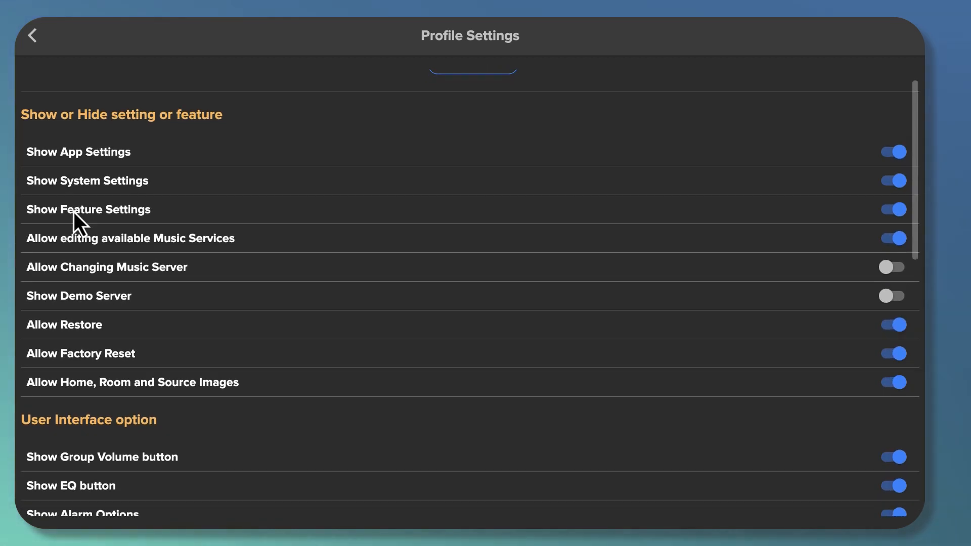
scroll(78, 213, "down", 2)
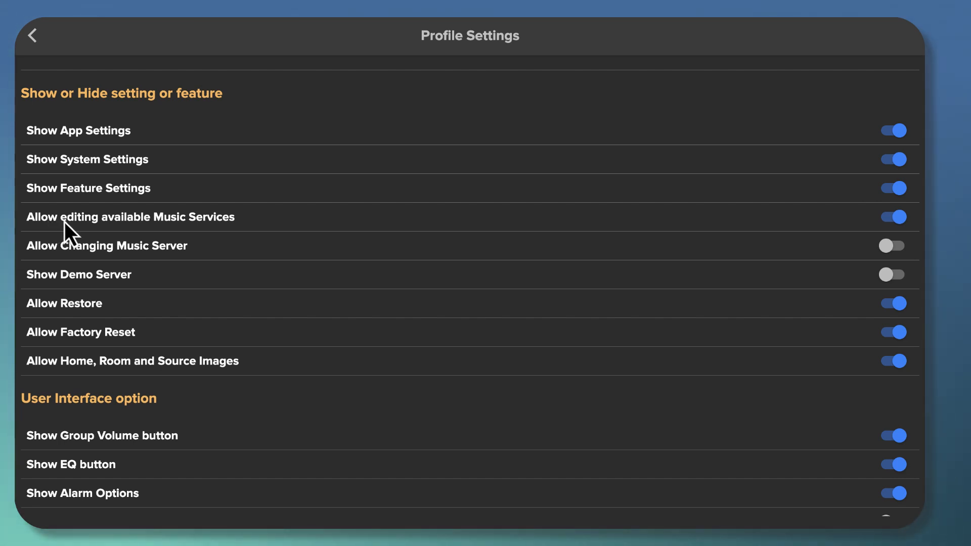
scroll(63, 221, "down", 2)
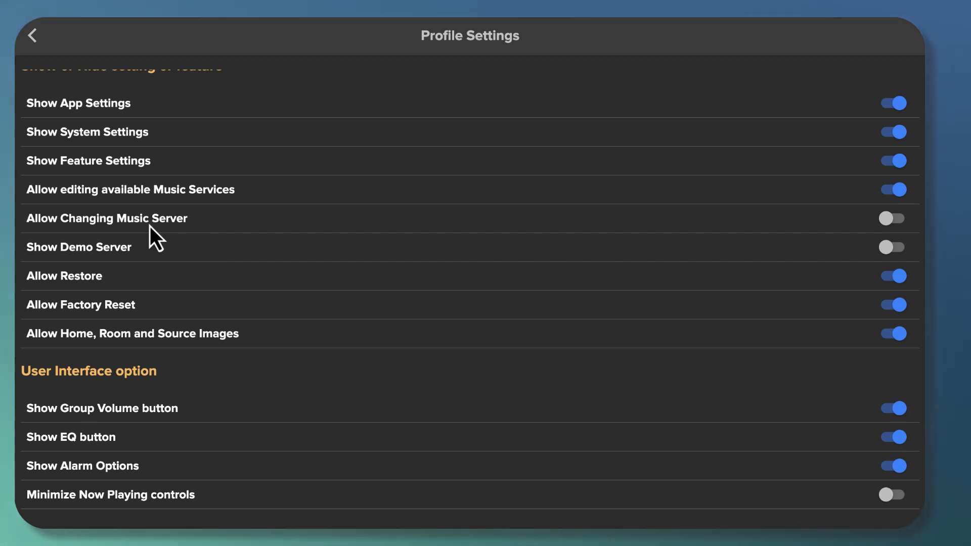
scroll(130, 223, "up", 1)
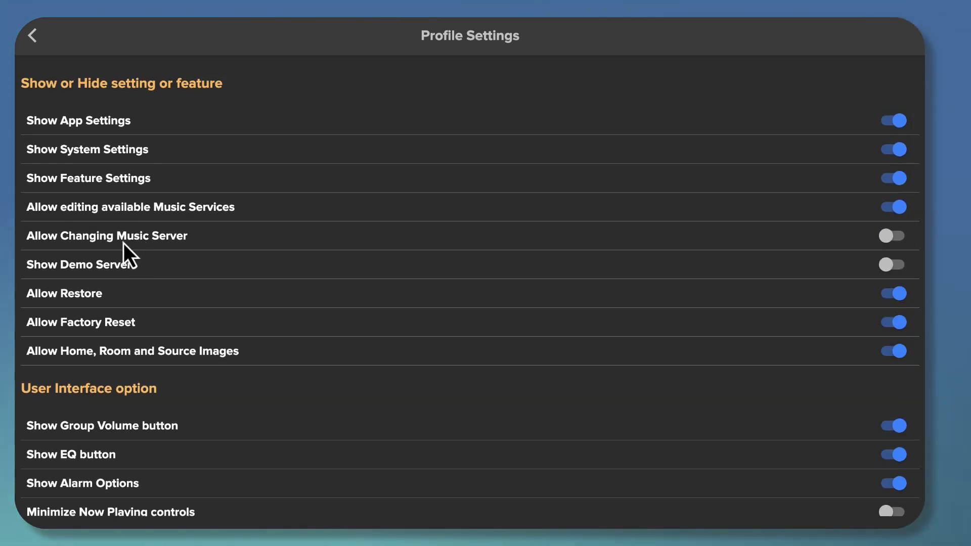
scroll(125, 241, "up", 1)
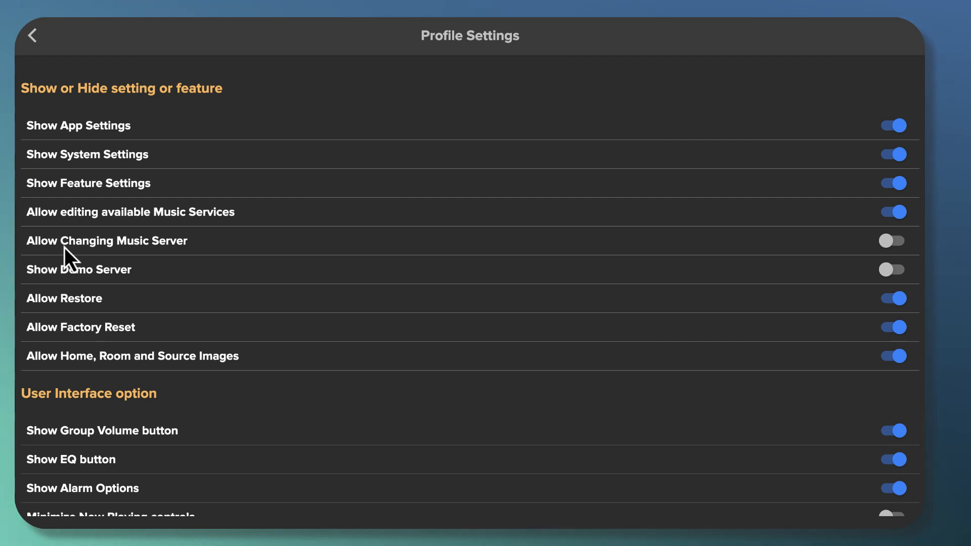
scroll(65, 247, "down", 3)
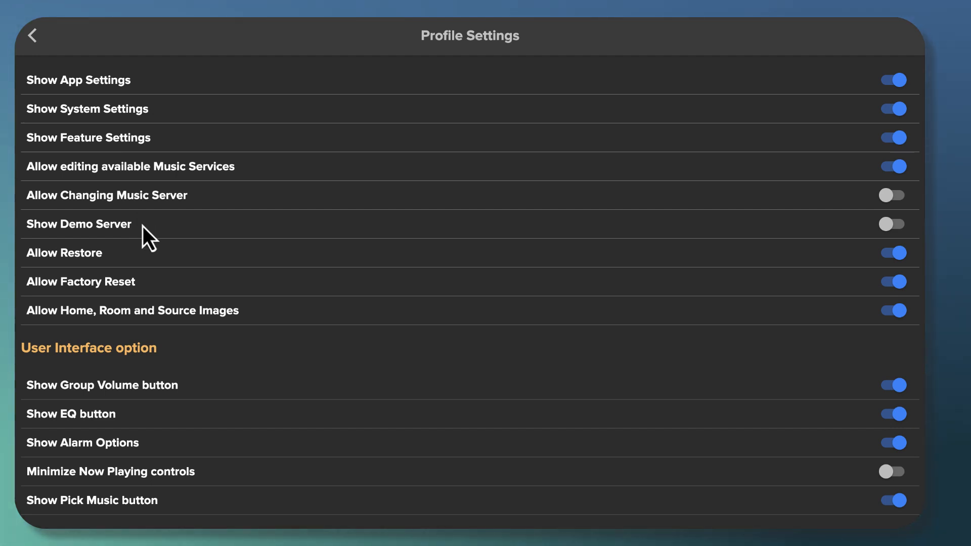
scroll(141, 223, "down", 1)
scroll(142, 225, "down", 1)
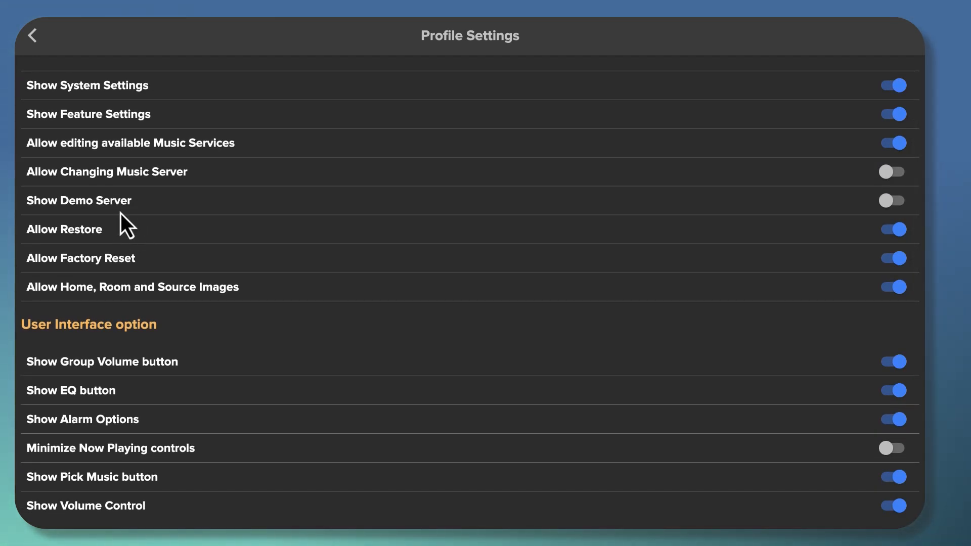
scroll(116, 232, "down", 1)
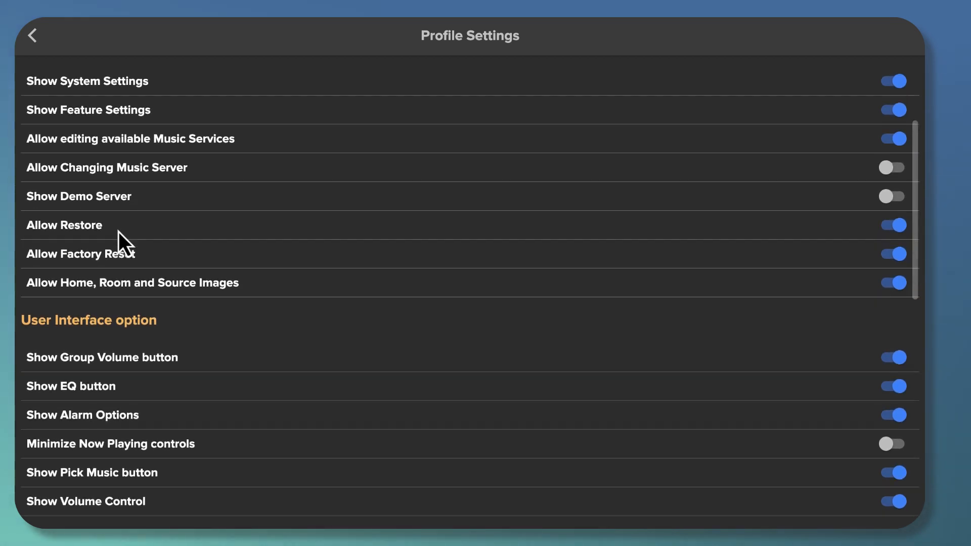
scroll(118, 232, "down", 1)
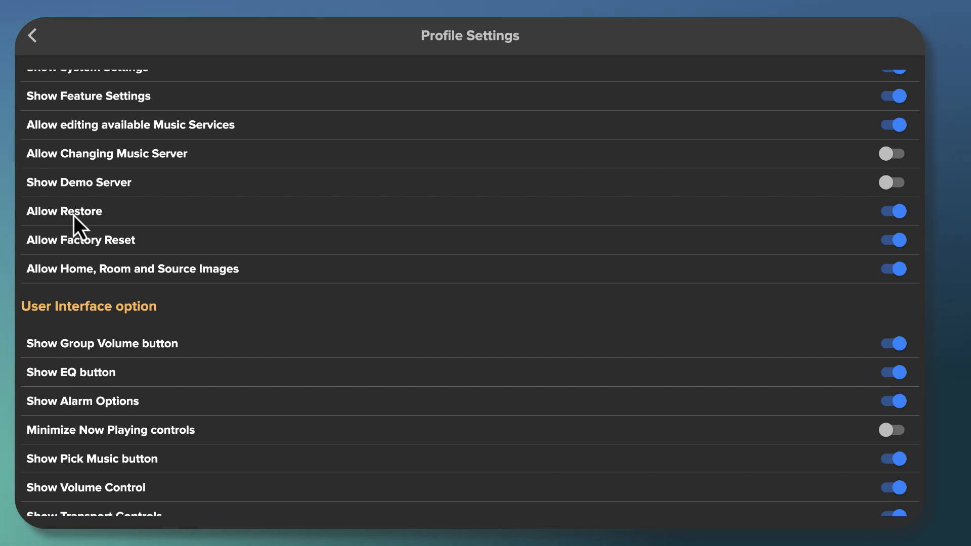
scroll(74, 216, "up", 1)
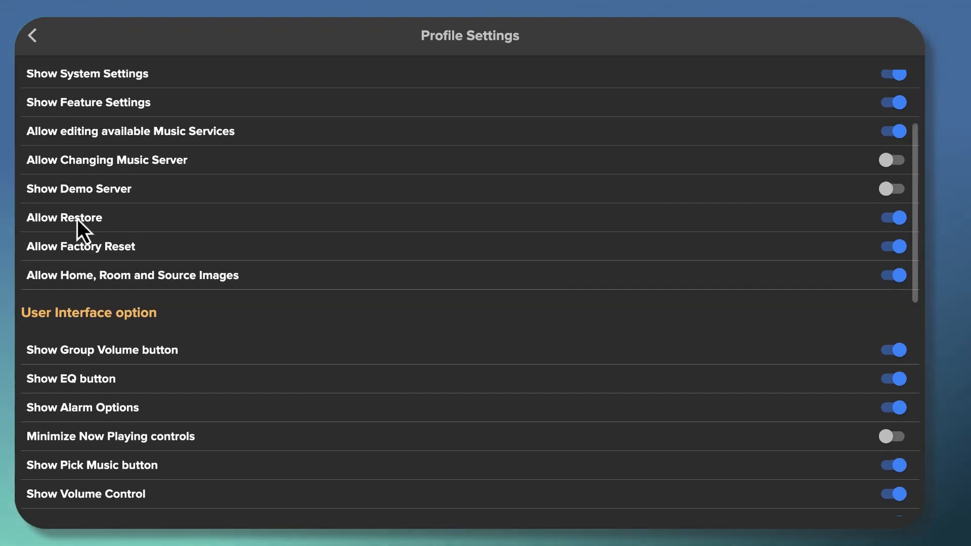
scroll(61, 249, "down", 1)
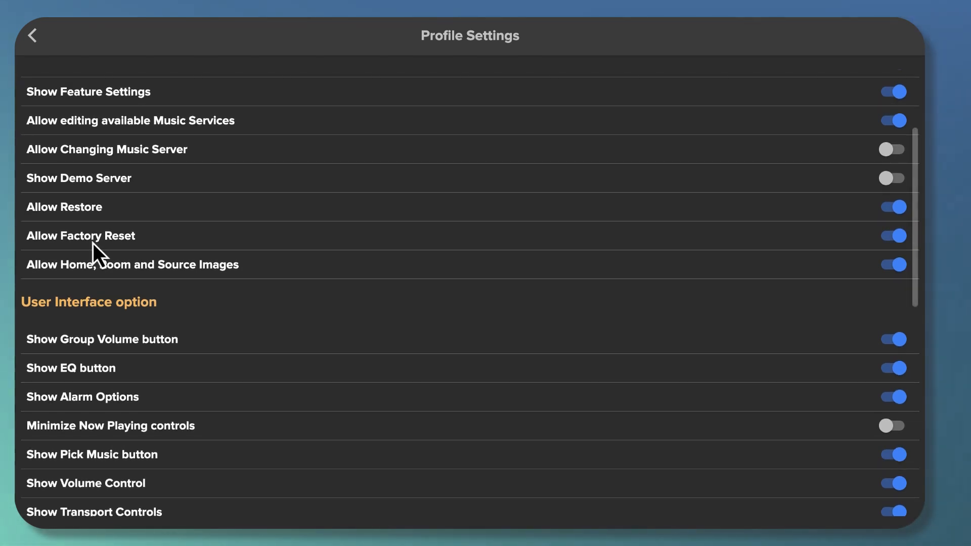
scroll(93, 243, "down", 1)
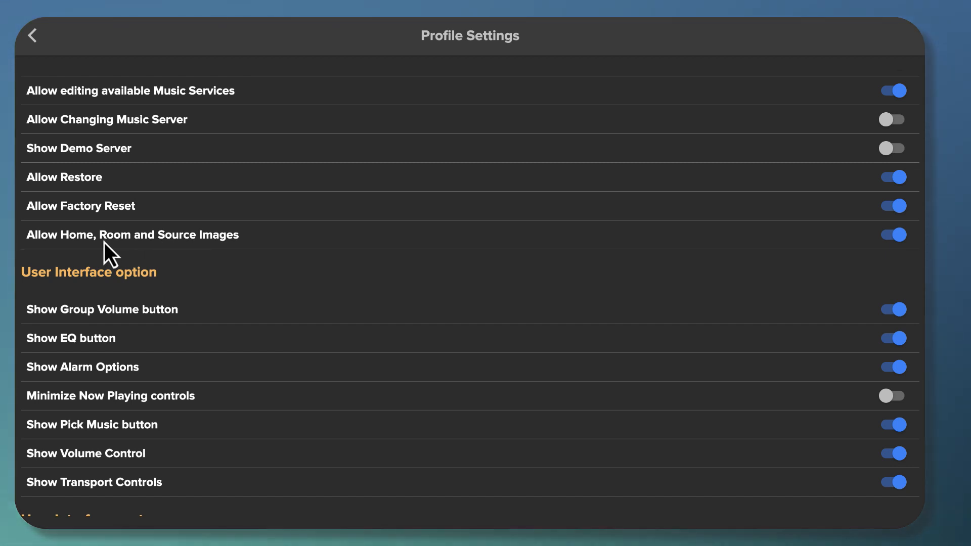
scroll(106, 243, "up", 1)
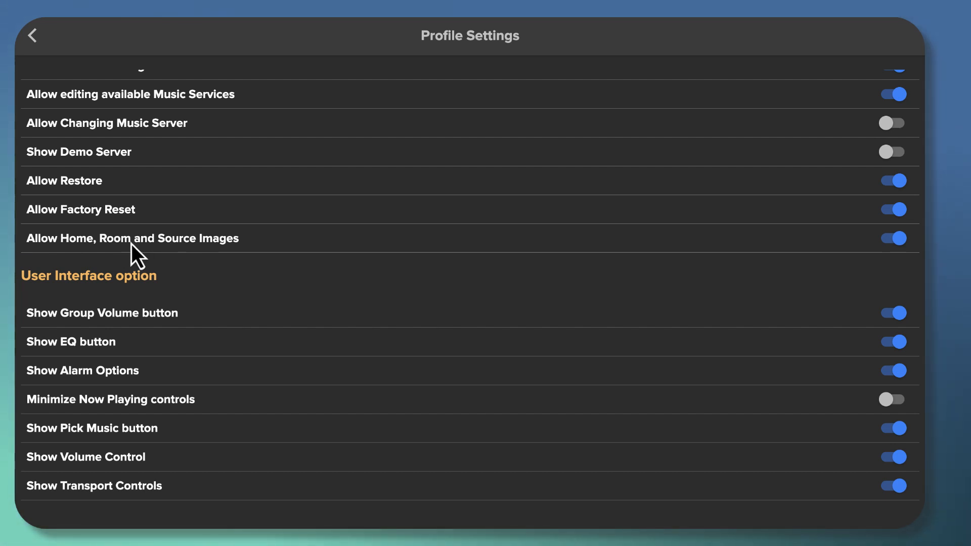
scroll(129, 244, "up", 2)
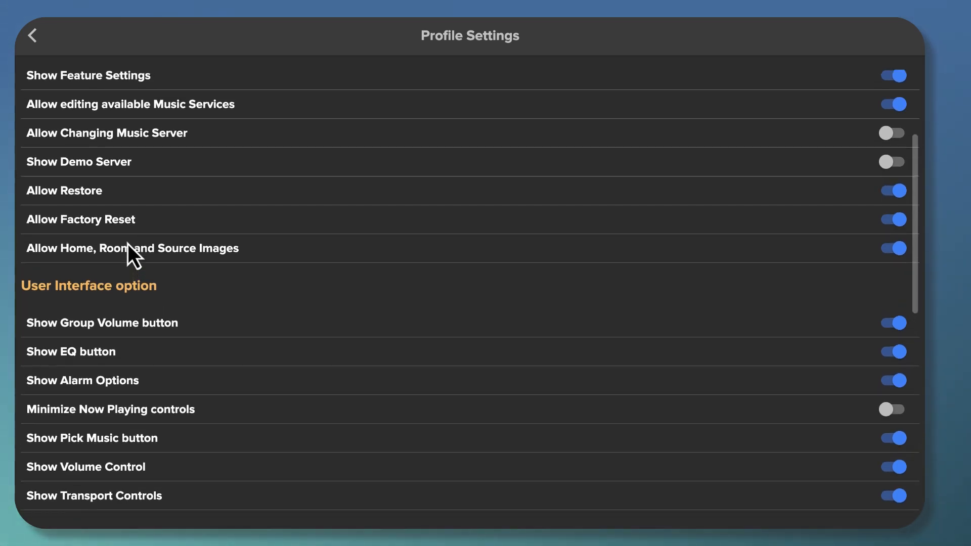
scroll(732, 247, "up", 4)
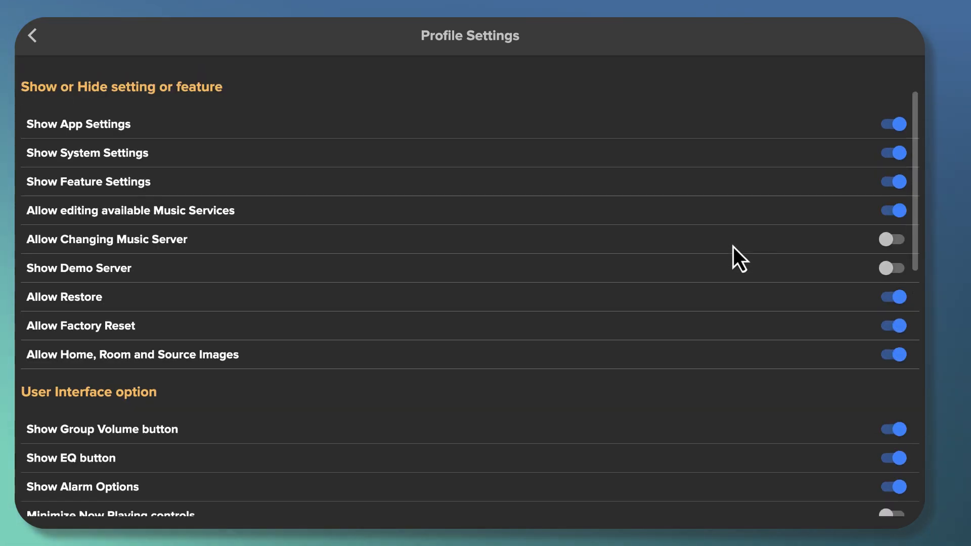
scroll(733, 246, "up", 2)
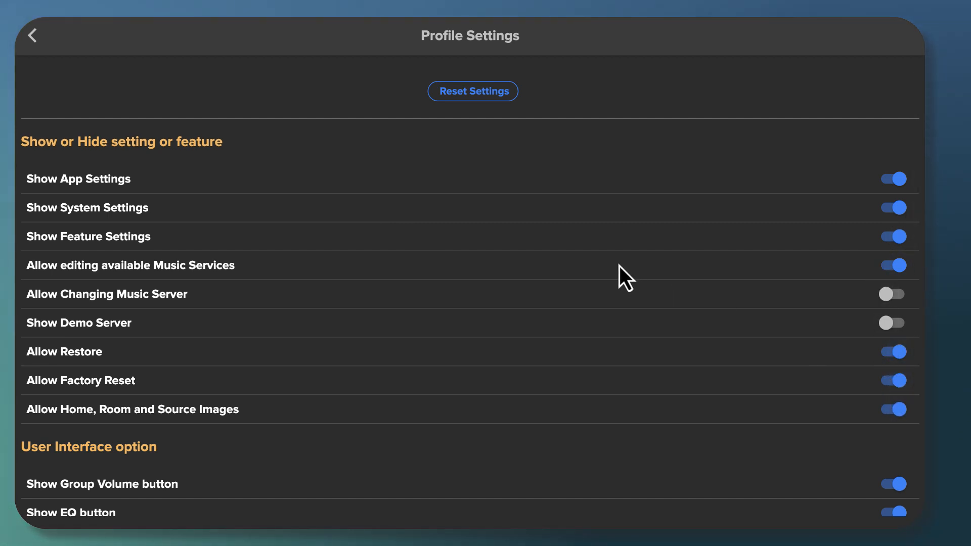
scroll(610, 261, "down", 4)
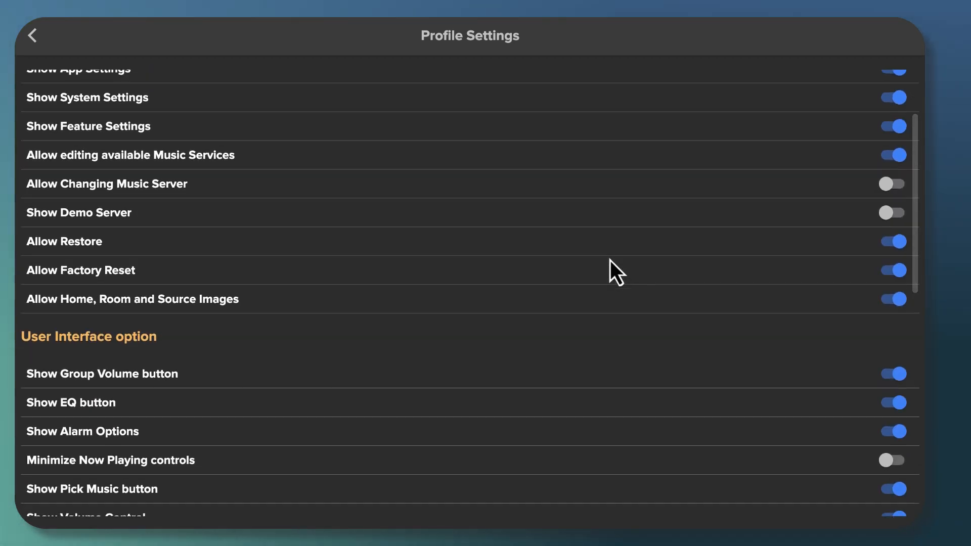
scroll(610, 261, "up", 4)
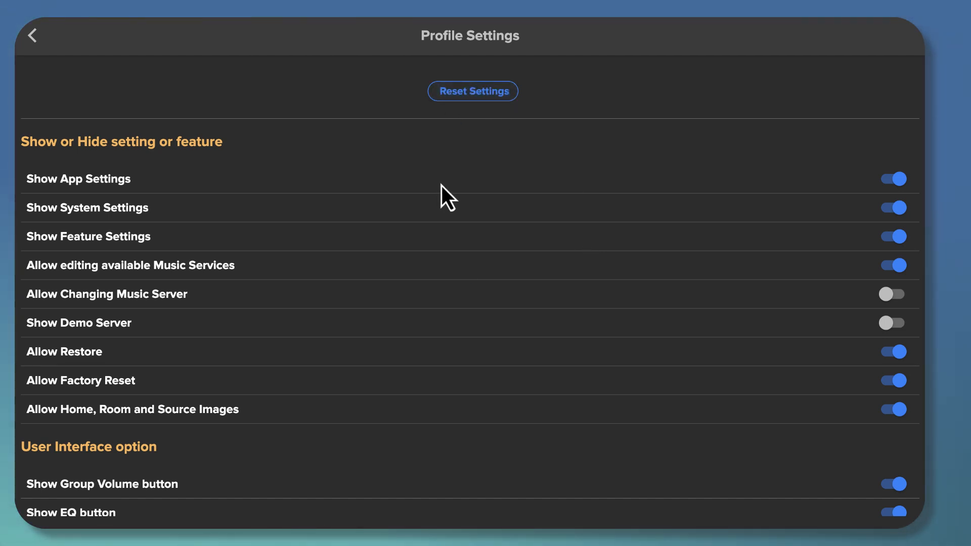
scroll(458, 195, "down", 1)
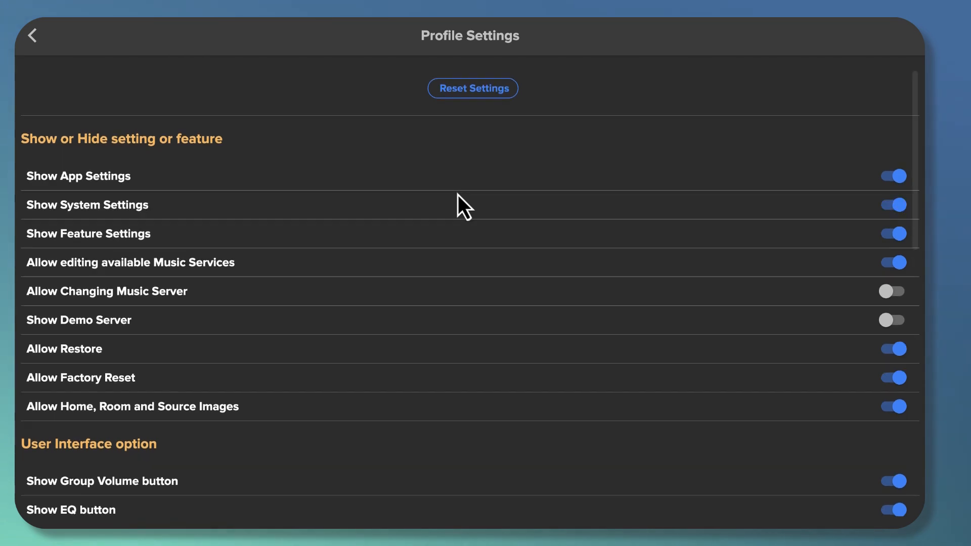
scroll(458, 195, "up", 1)
scroll(457, 194, "down", 3)
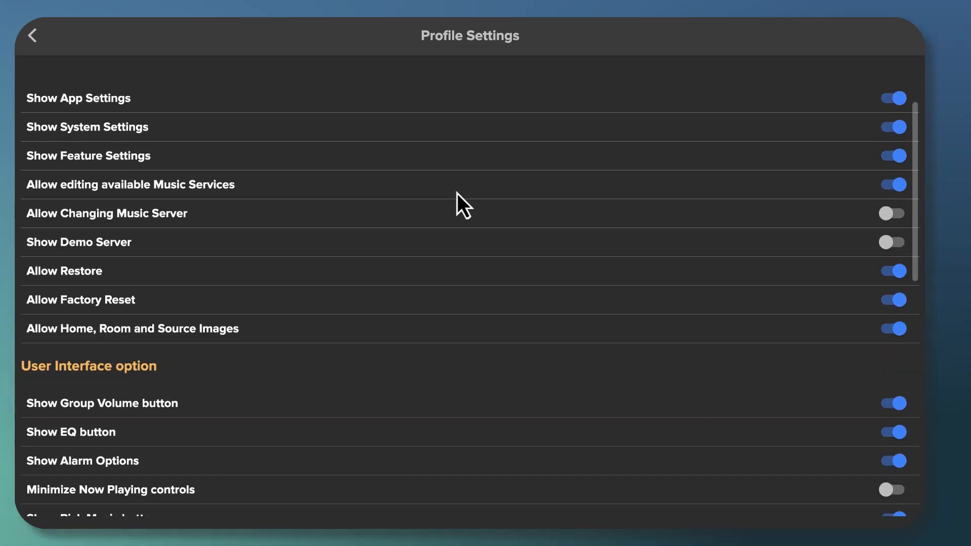
scroll(457, 194, "up", 2)
scroll(457, 194, "up", 1)
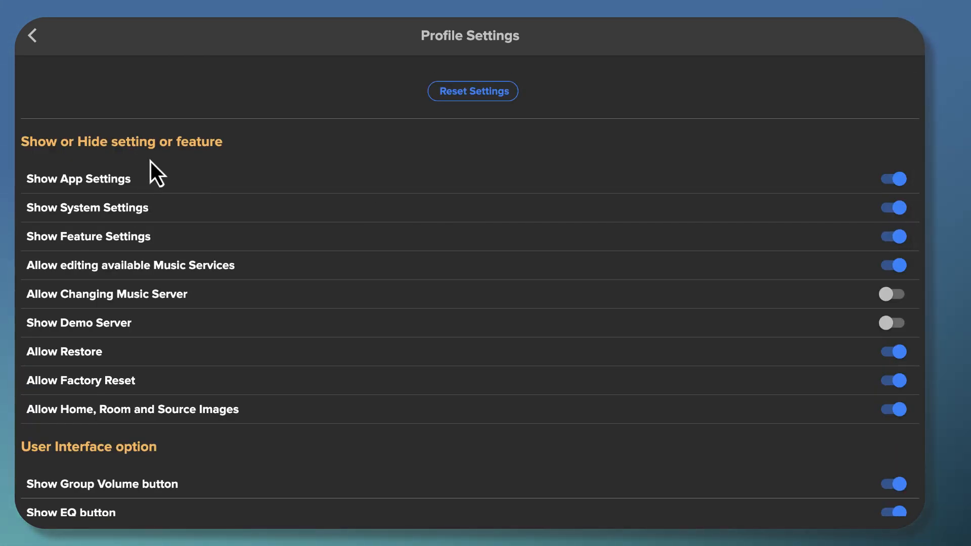
scroll(204, 189, "down", 4)
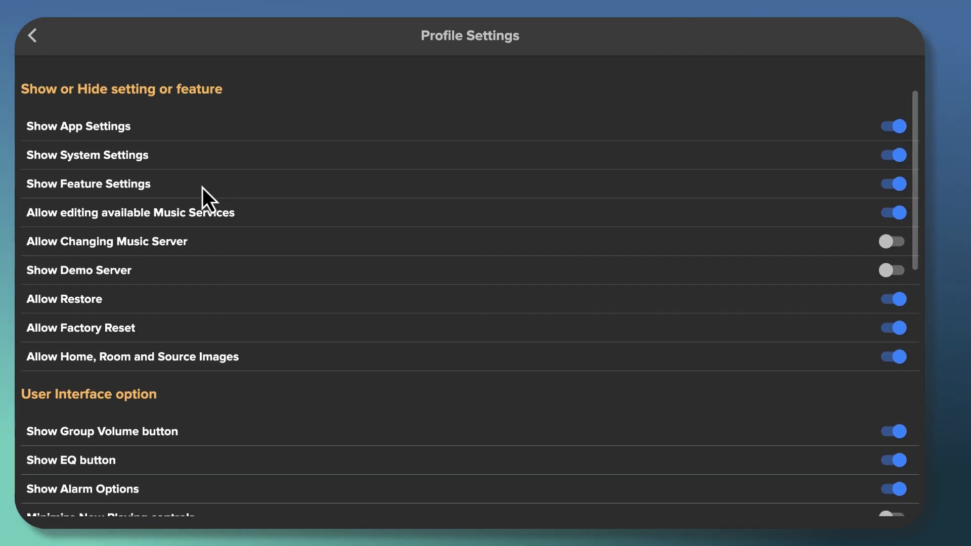
scroll(203, 187, "down", 4)
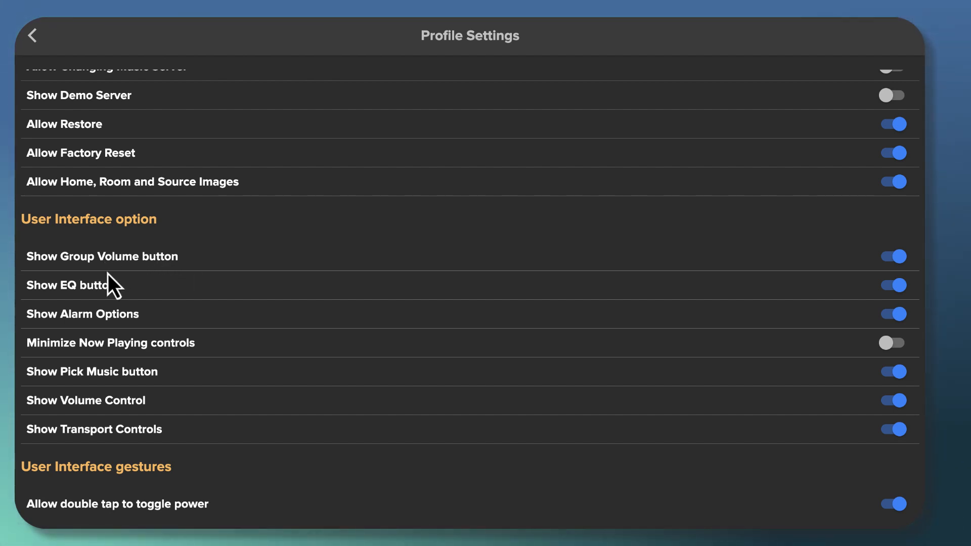
scroll(107, 273, "down", 1)
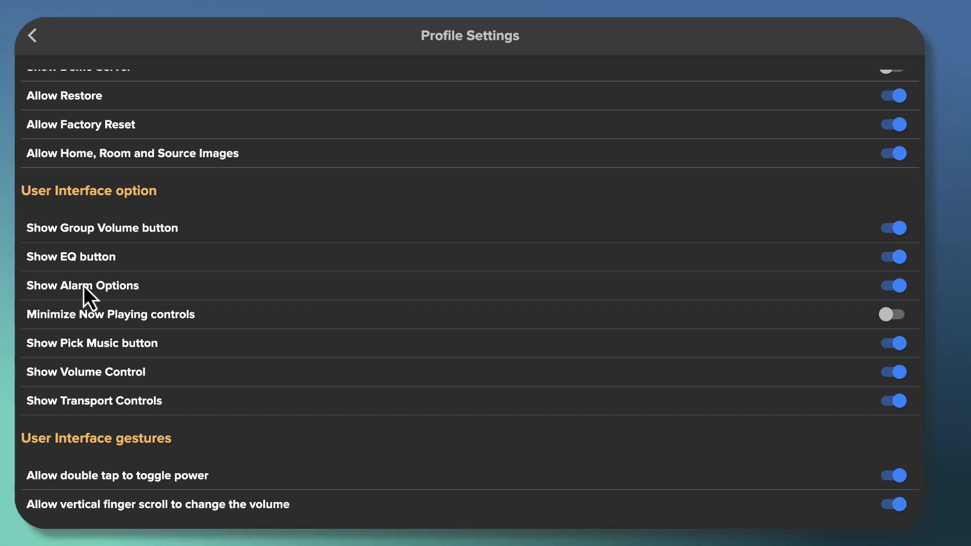
scroll(63, 277, "down", 1)
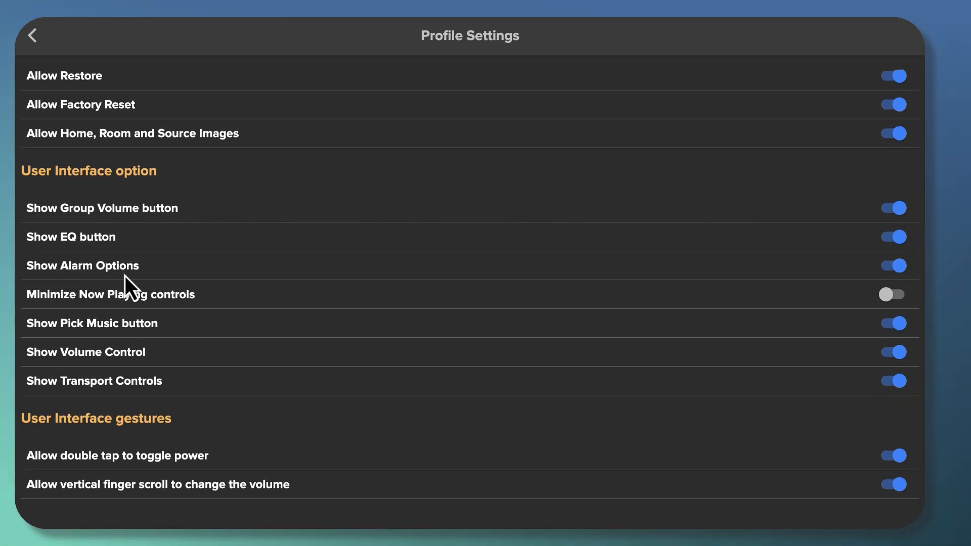
scroll(125, 276, "down", 1)
scroll(125, 276, "down", 1)
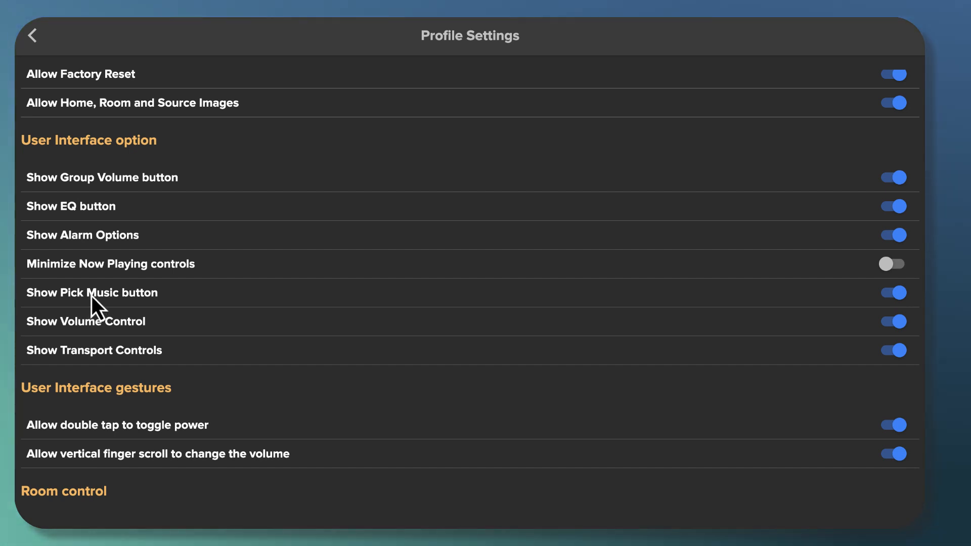
scroll(92, 295, "down", 1)
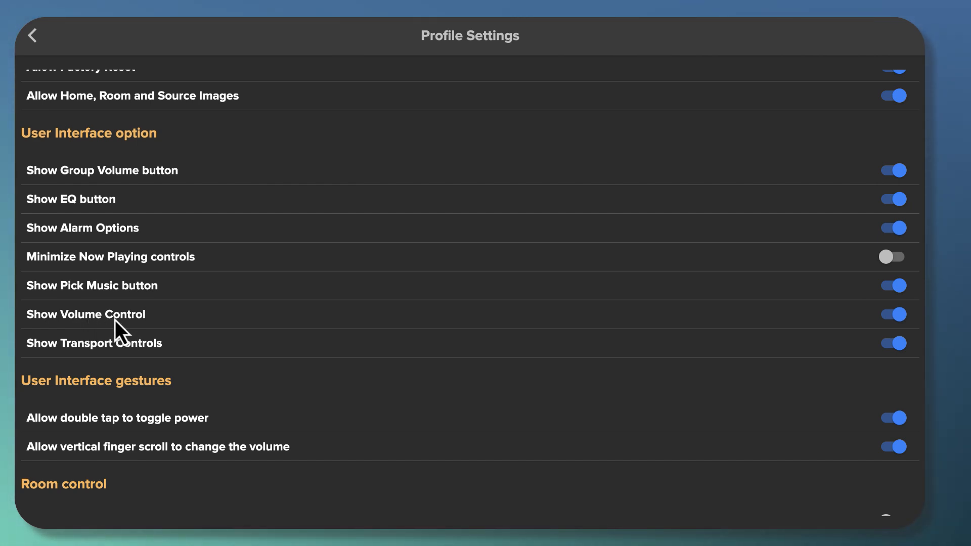
scroll(138, 320, "up", 1)
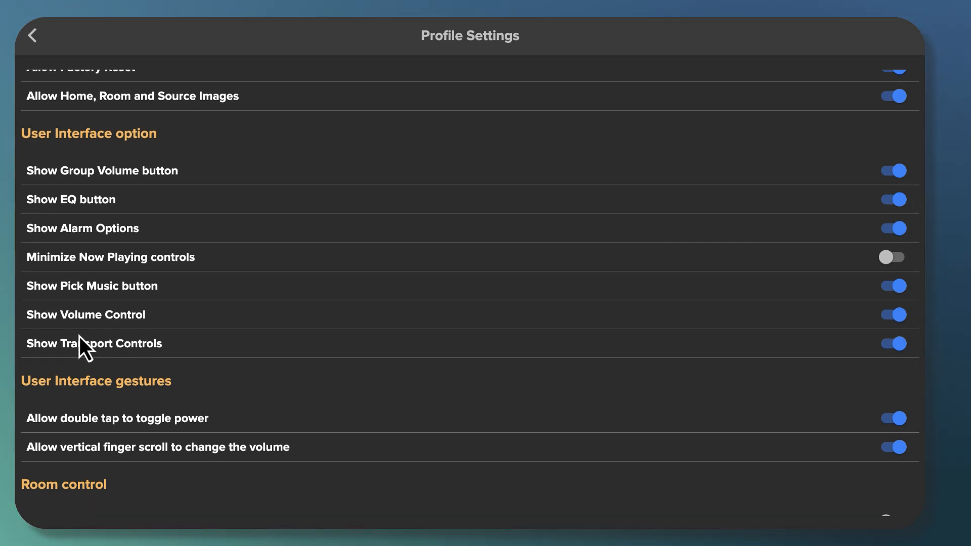
scroll(70, 340, "down", 1)
scroll(70, 339, "down", 2)
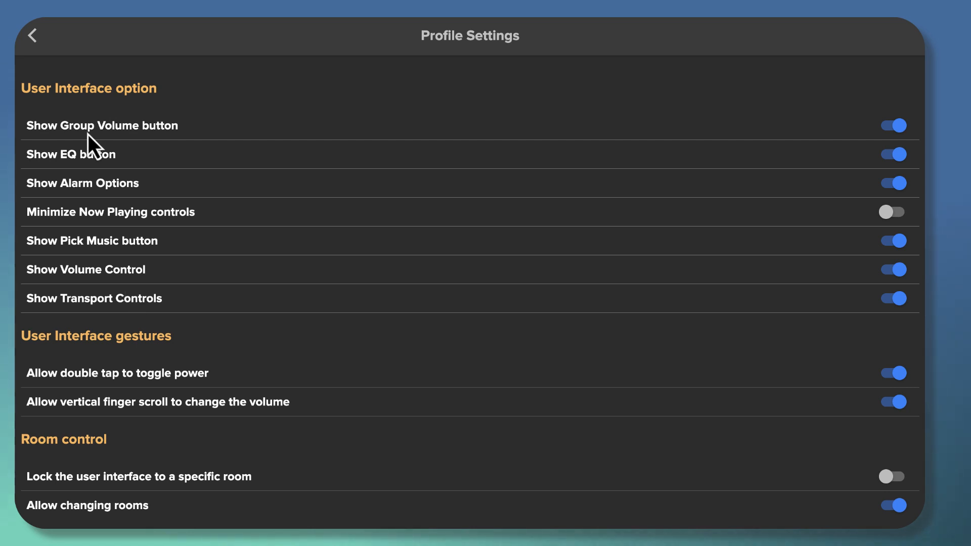
scroll(102, 278, "down", 3)
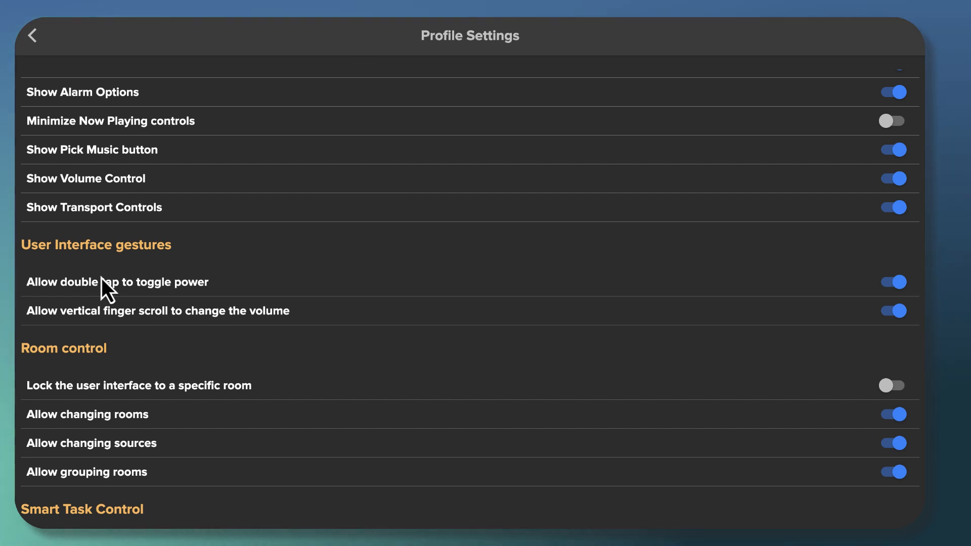
scroll(100, 278, "down", 1)
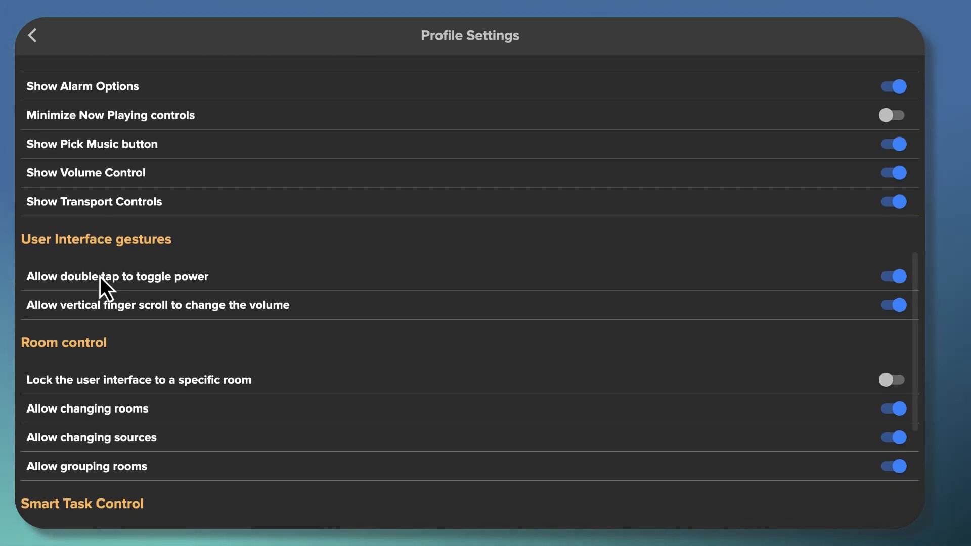
scroll(100, 277, "down", 3)
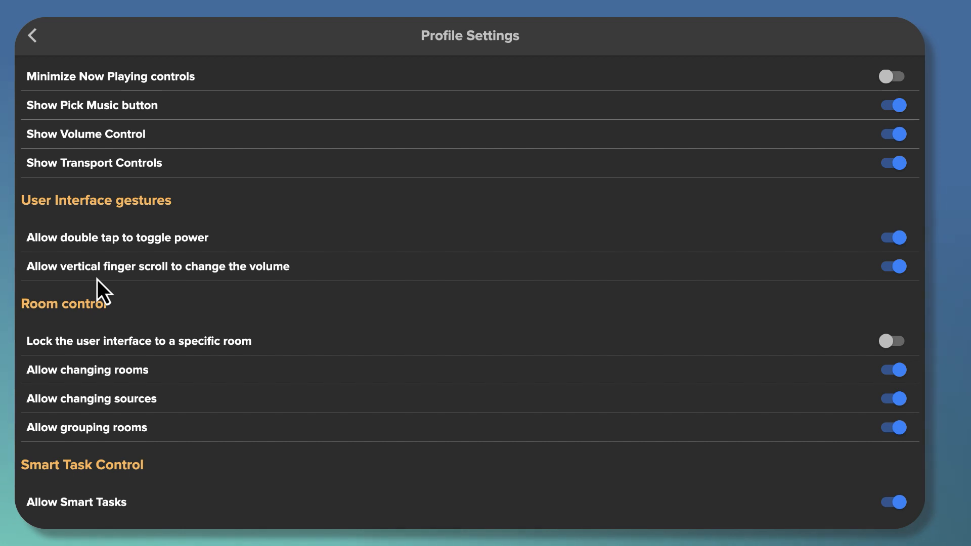
scroll(113, 281, "down", 6)
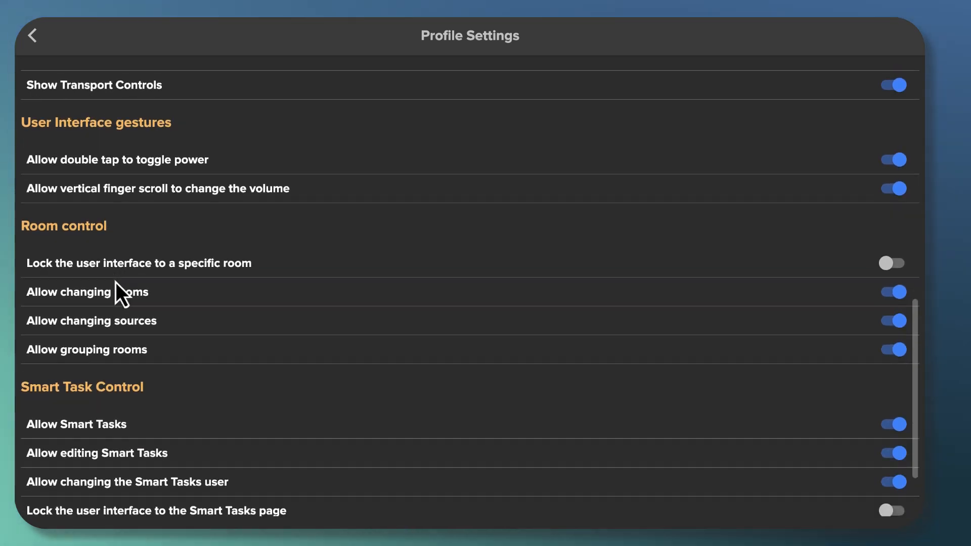
scroll(115, 282, "down", 4)
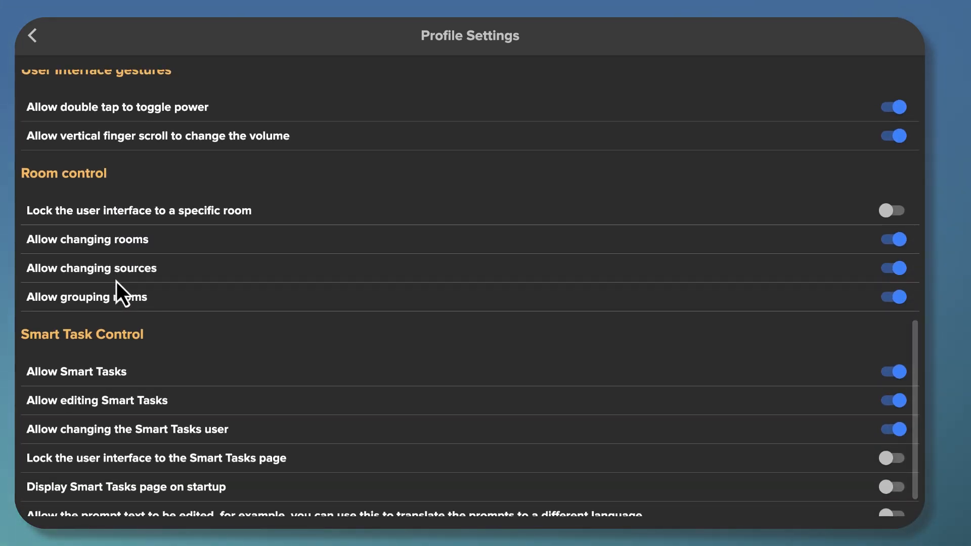
scroll(116, 281, "down", 3)
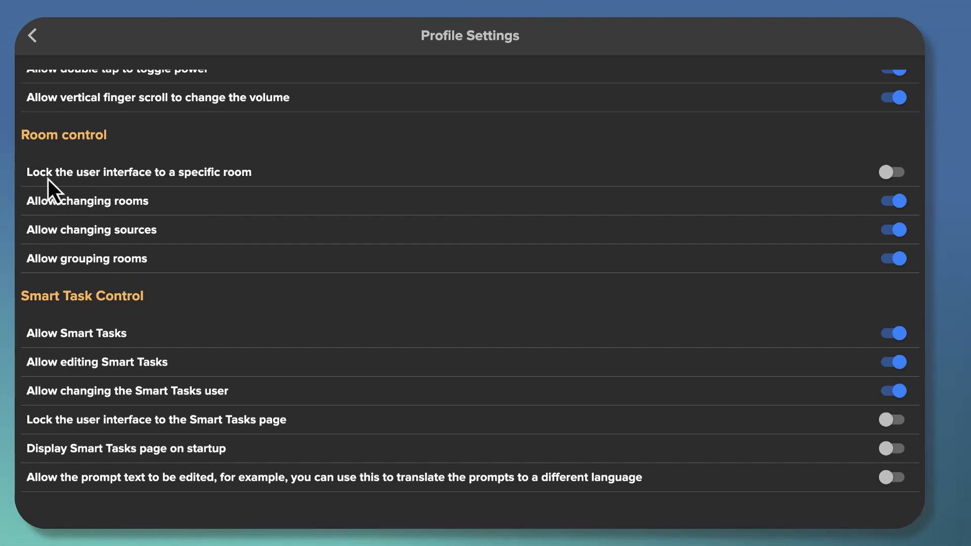
scroll(81, 253, "down", 1)
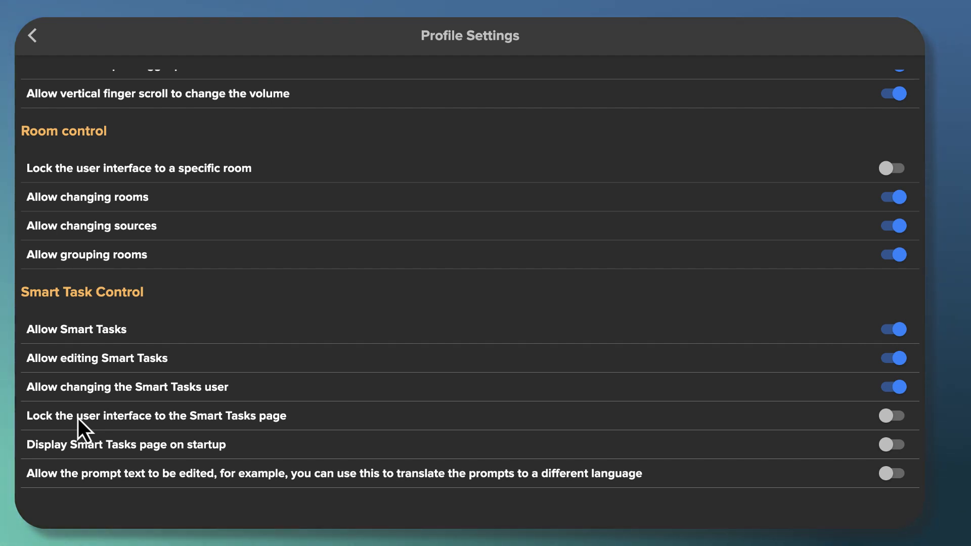
scroll(158, 397, "up", 7)
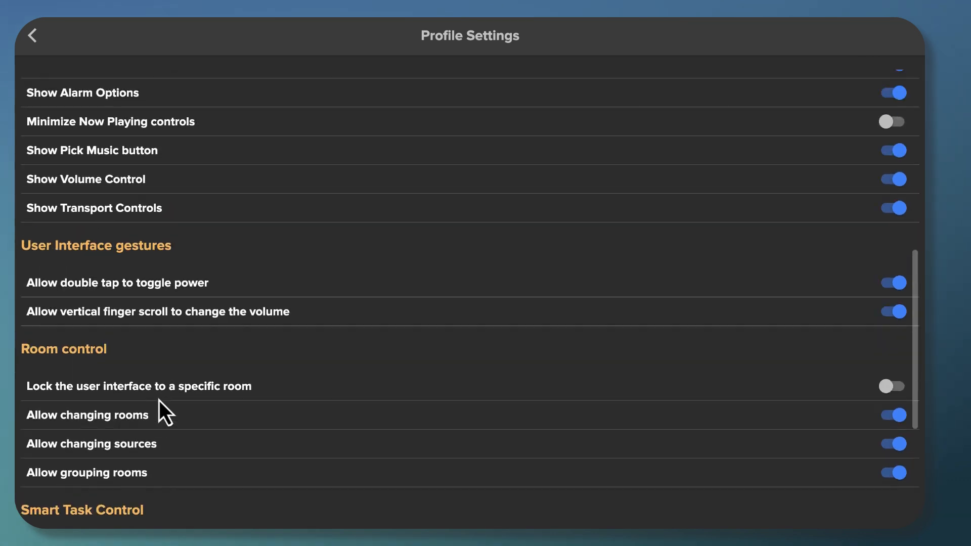
scroll(160, 401, "up", 7)
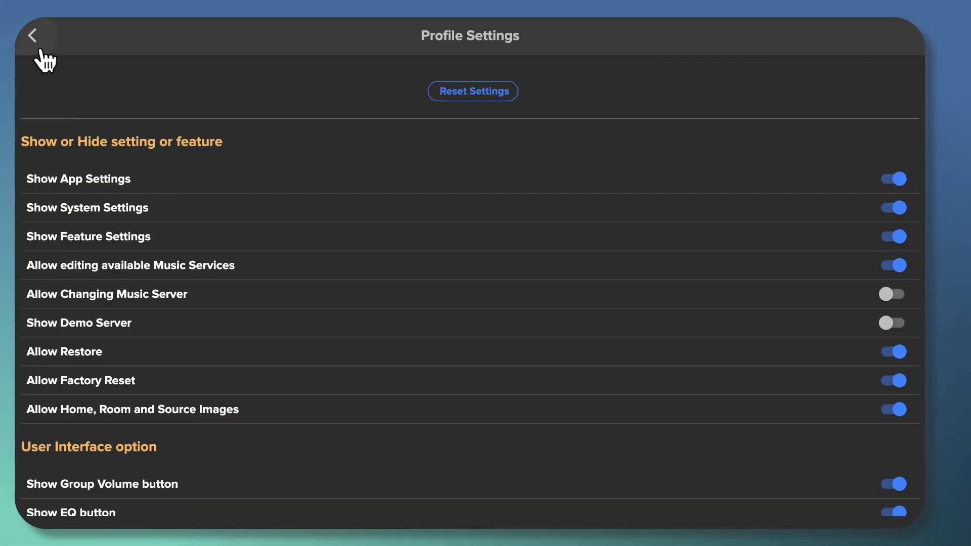
scroll(360, 316, "down", 4)
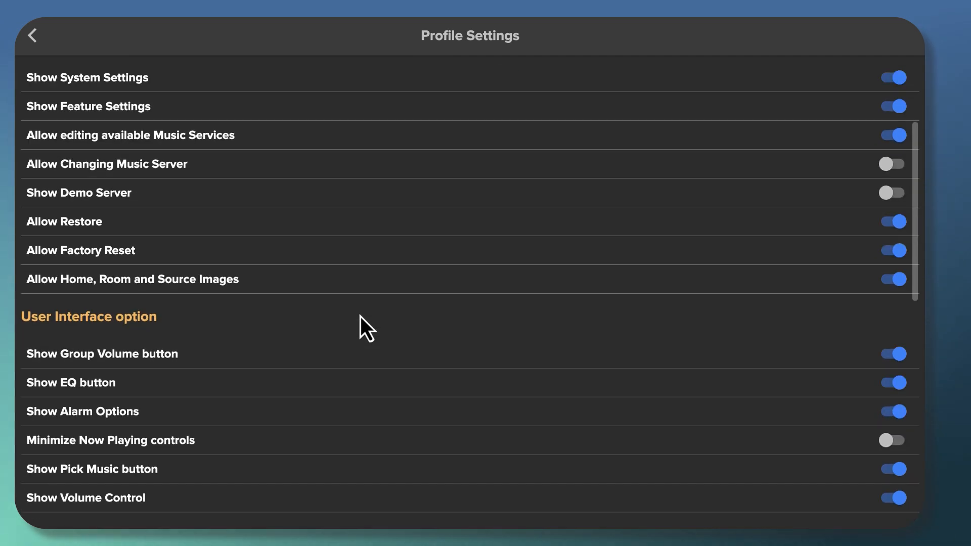
Return to User Profile and view the profile choices, leaving the device on Admin
left_click(33, 35)
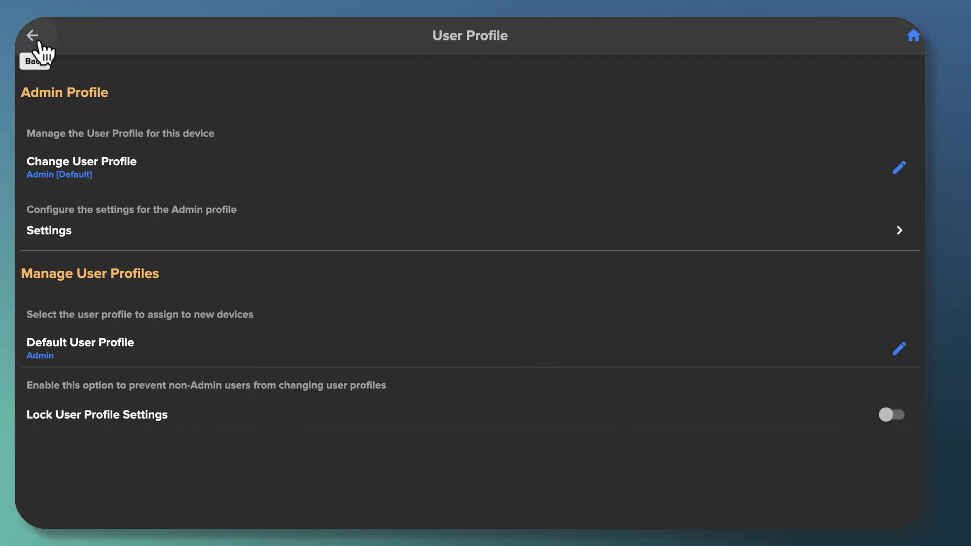
left_click(90, 166)
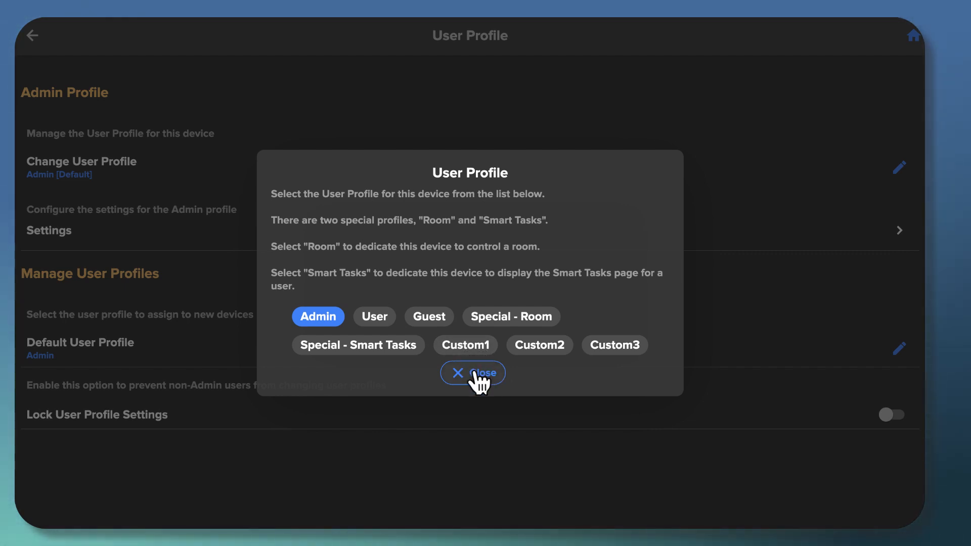
left_click(478, 377)
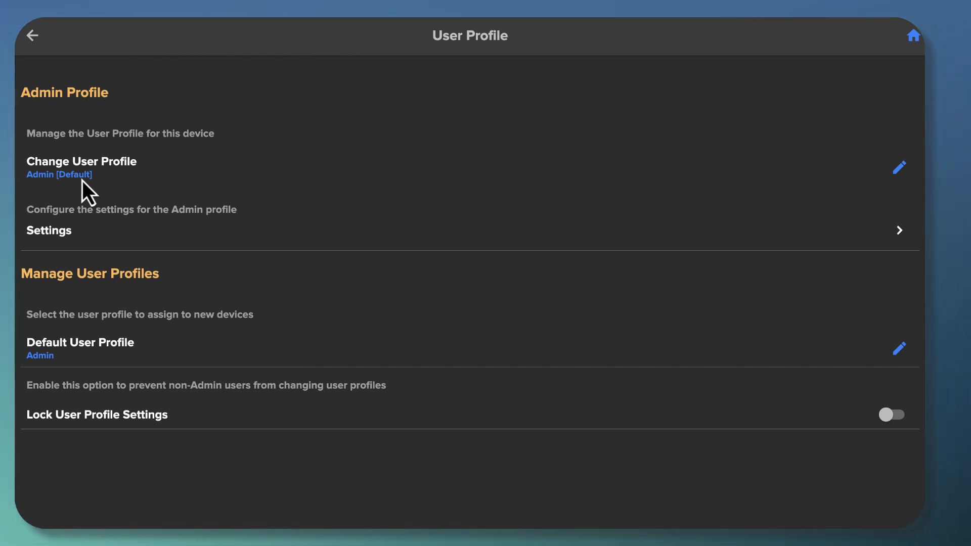
Choose User as the Default User Profile for devices
left_click(50, 359)
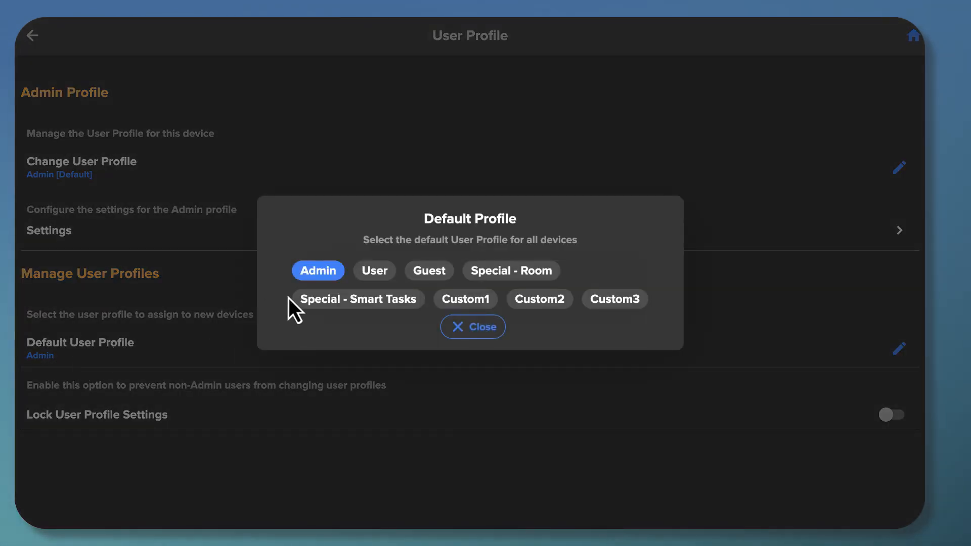
left_click(377, 275)
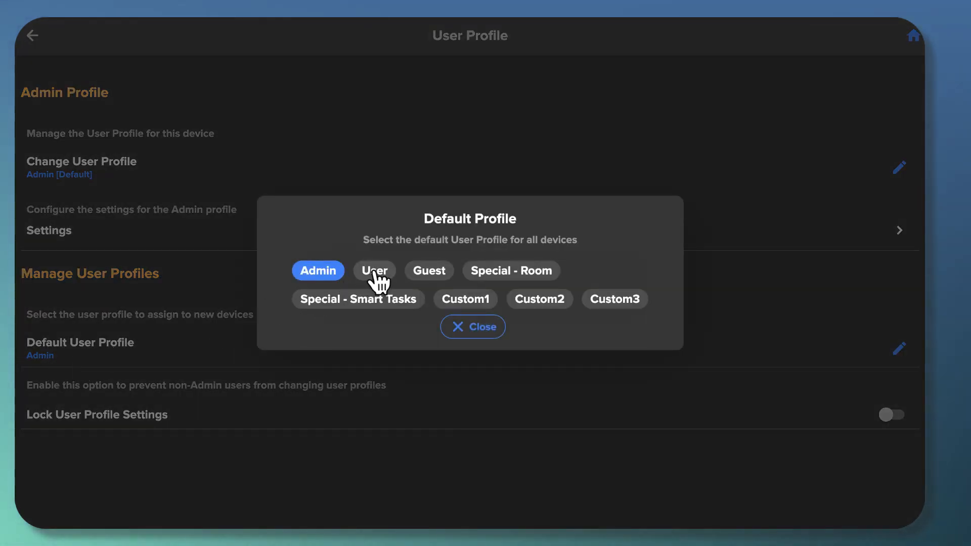
left_click(484, 330)
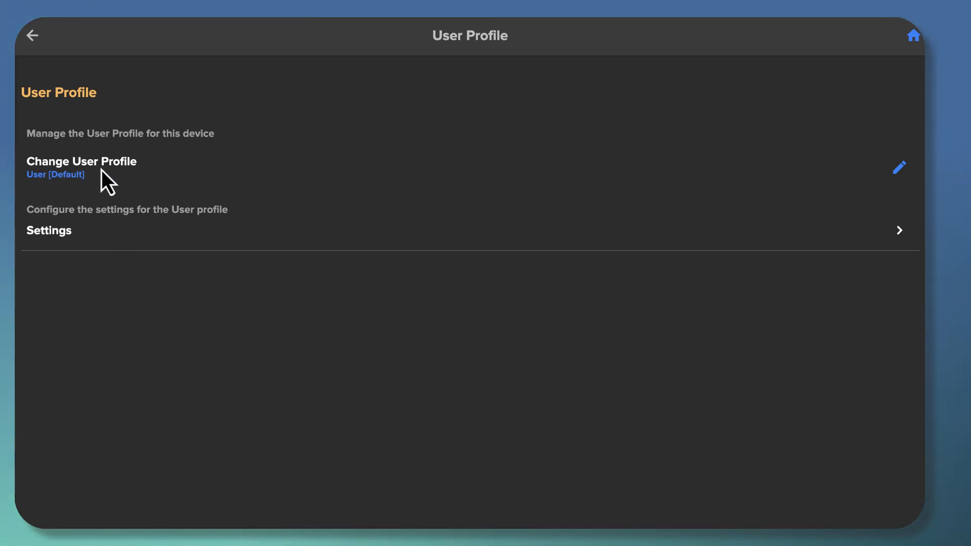
Reopen this device's profile choices and set the device to Admin
left_click(62, 171)
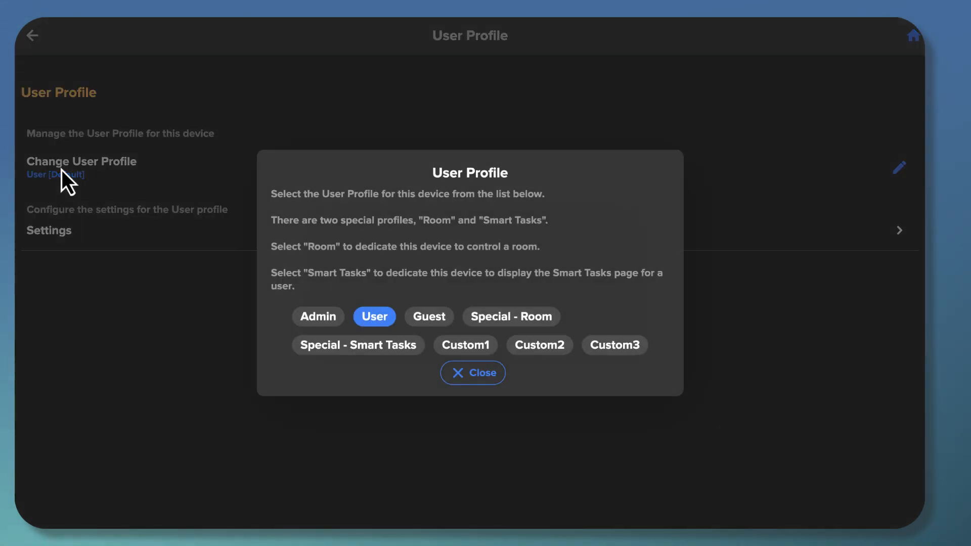
left_click(318, 320)
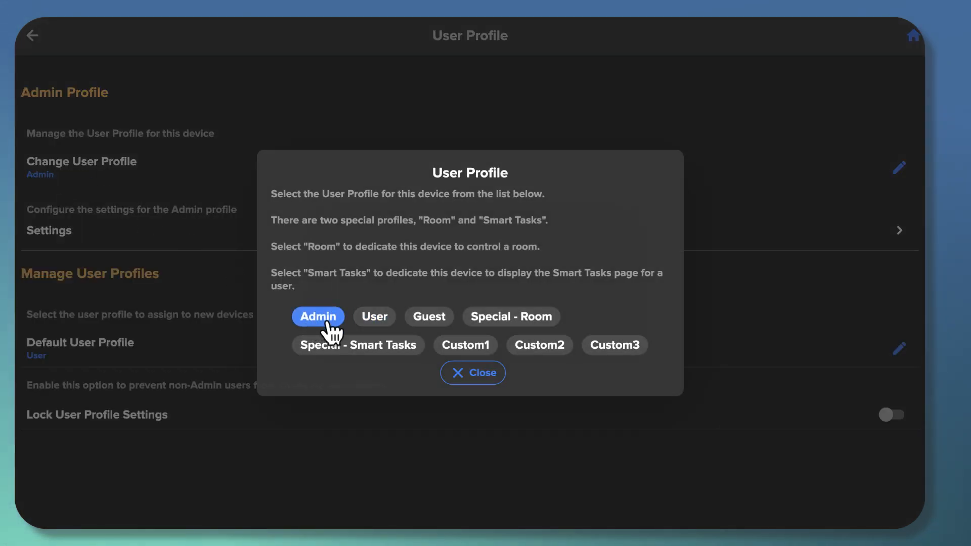
left_click(486, 375)
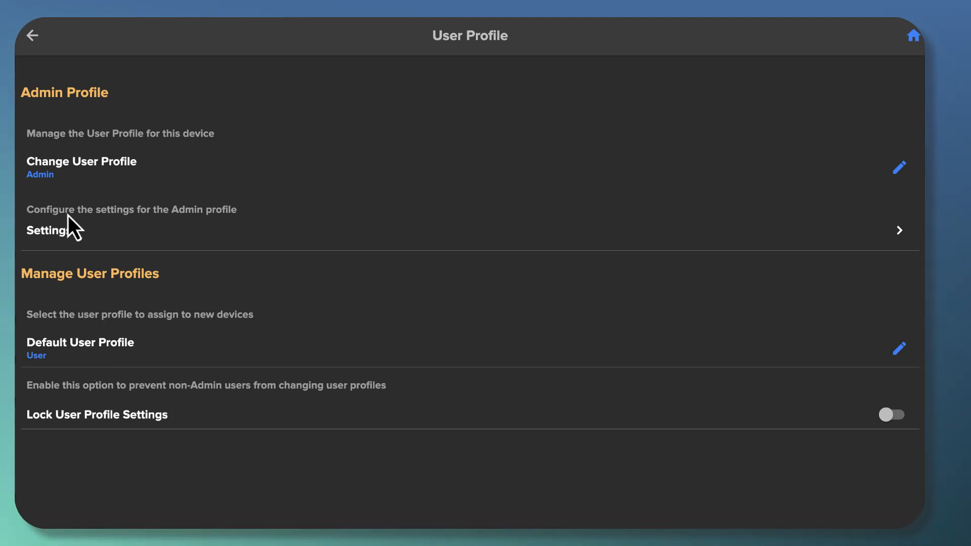
left_click(55, 169)
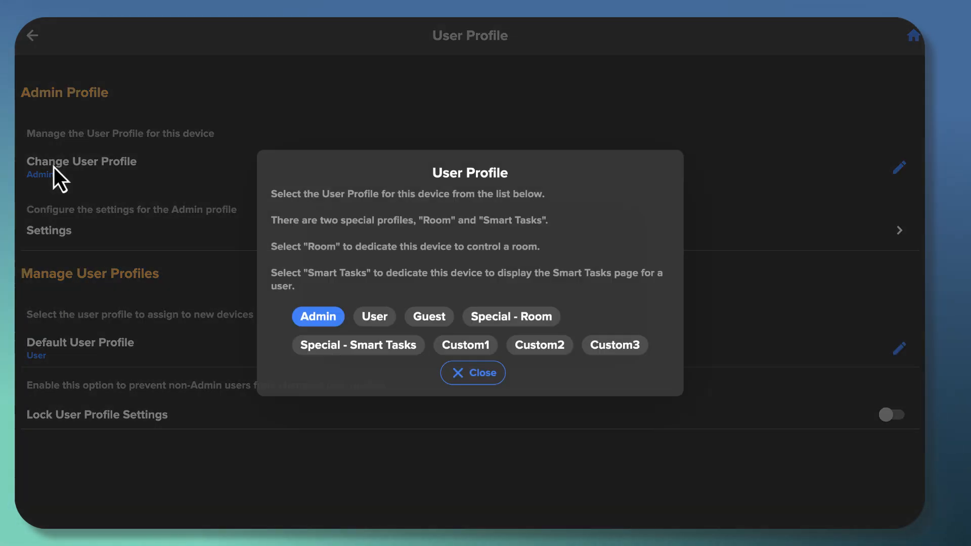
left_click(375, 319)
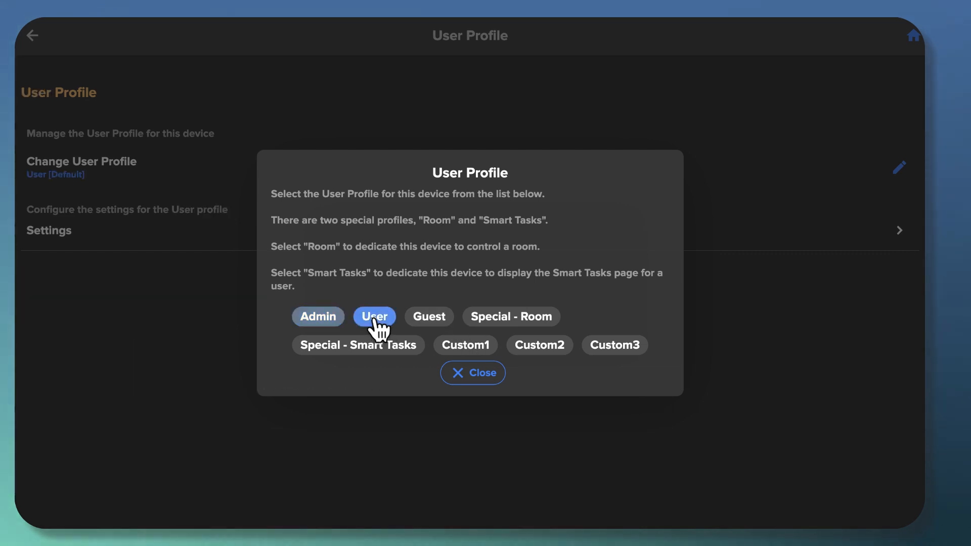
left_click(482, 374)
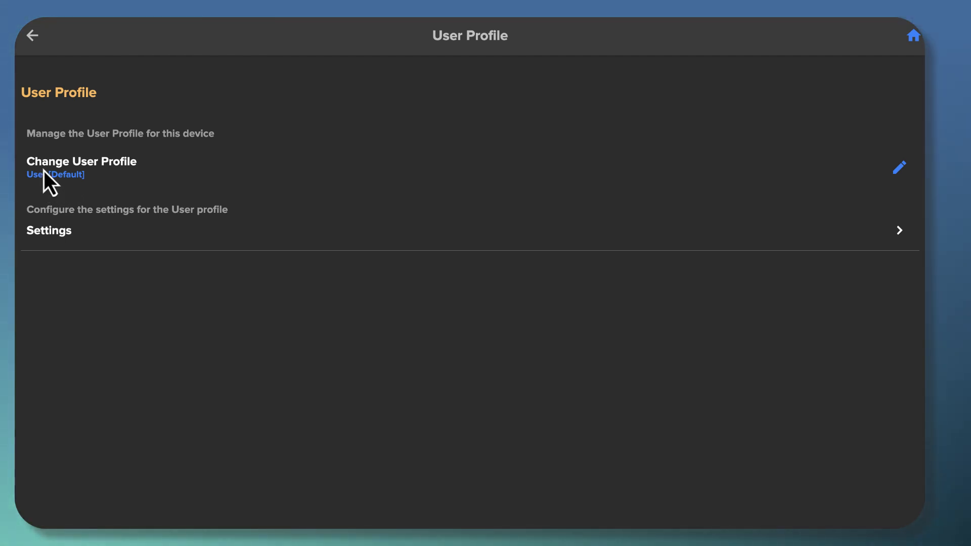
left_click(44, 170)
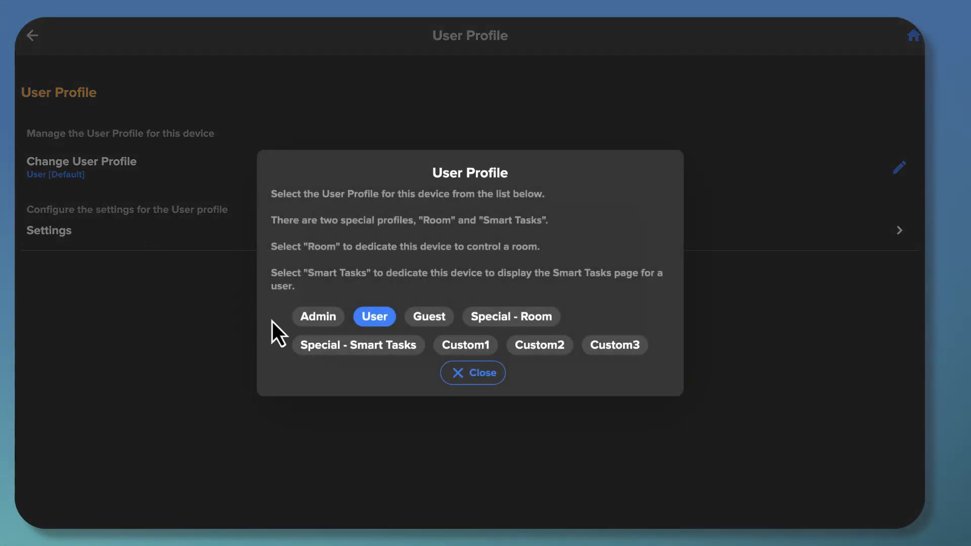
left_click(316, 319)
left_click(473, 377)
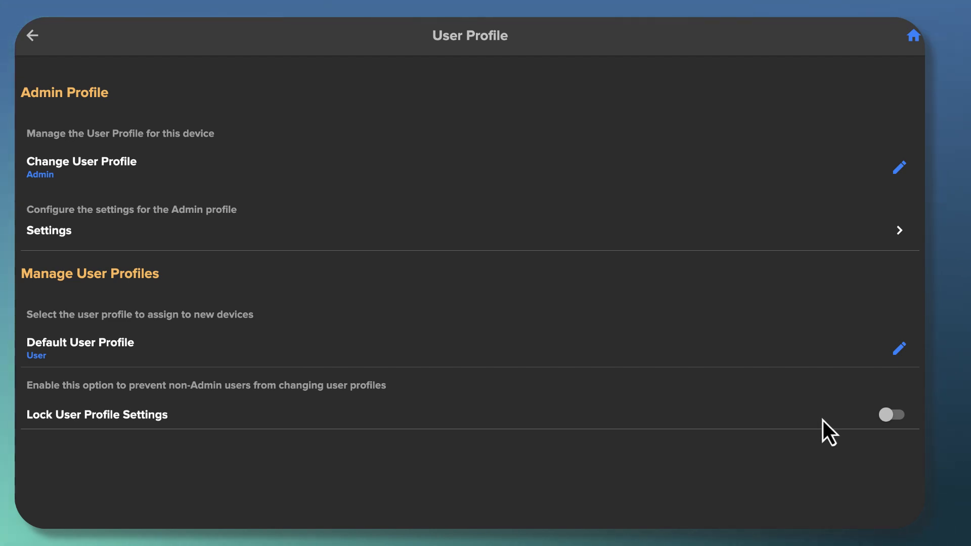
Turn on Lock User Profile Settings, entering a settings password and recovery e-mail, then Set
left_click(898, 419)
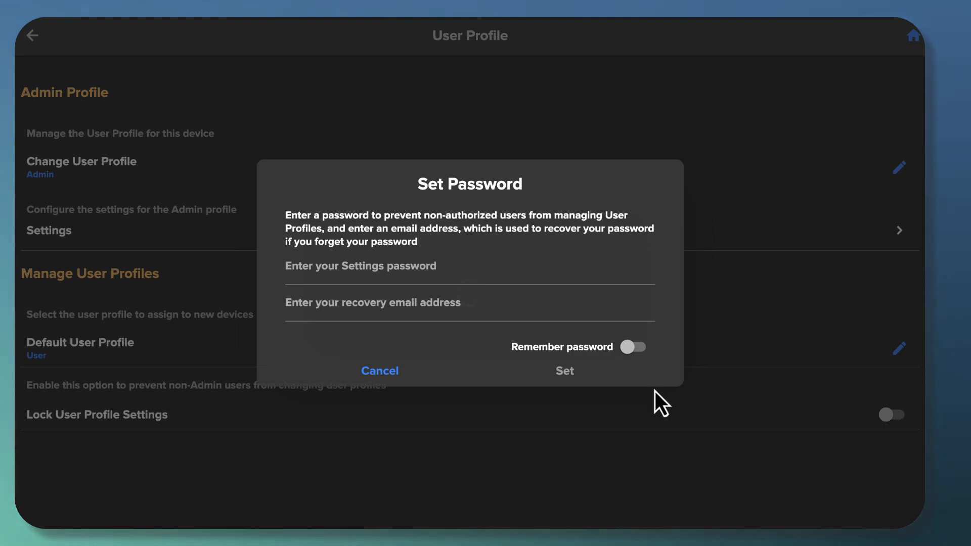
left_click(321, 273)
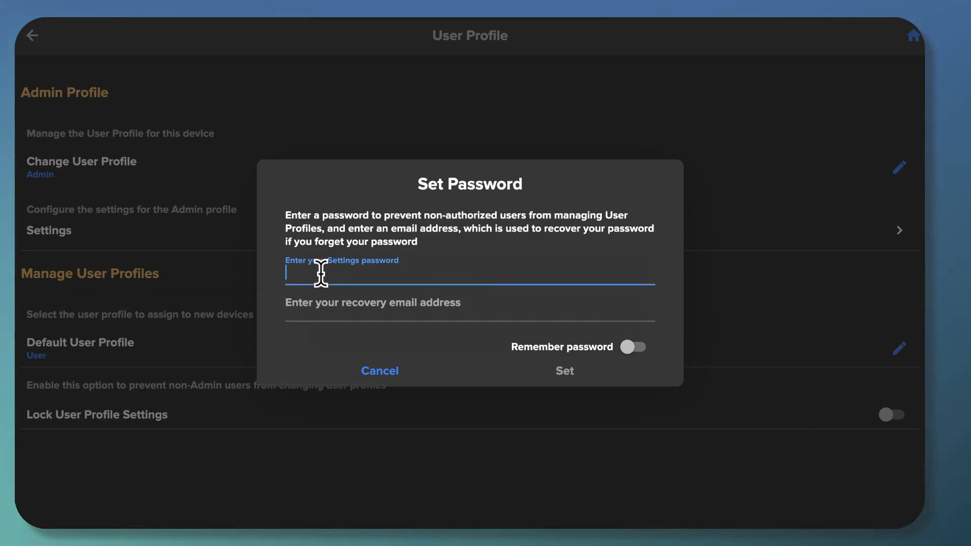
type("•••")
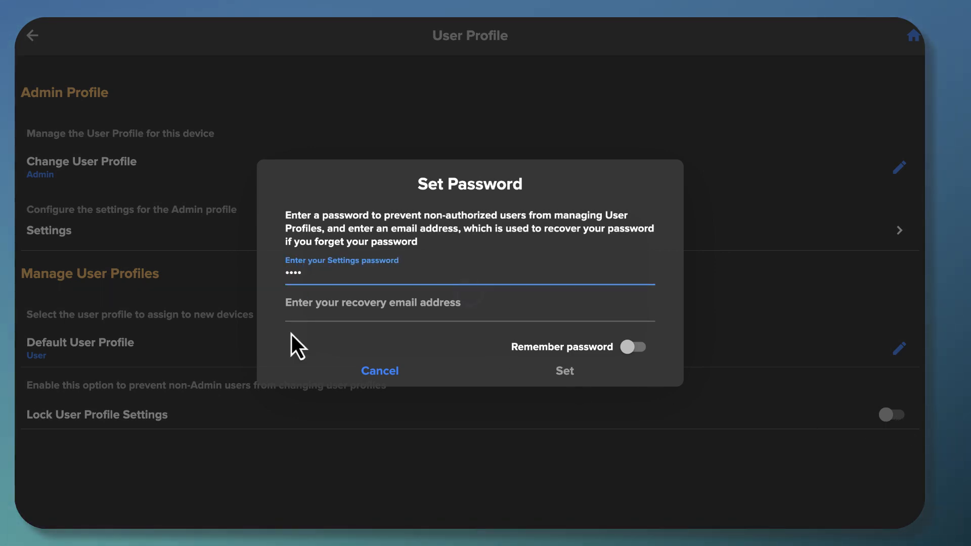
left_click(300, 311)
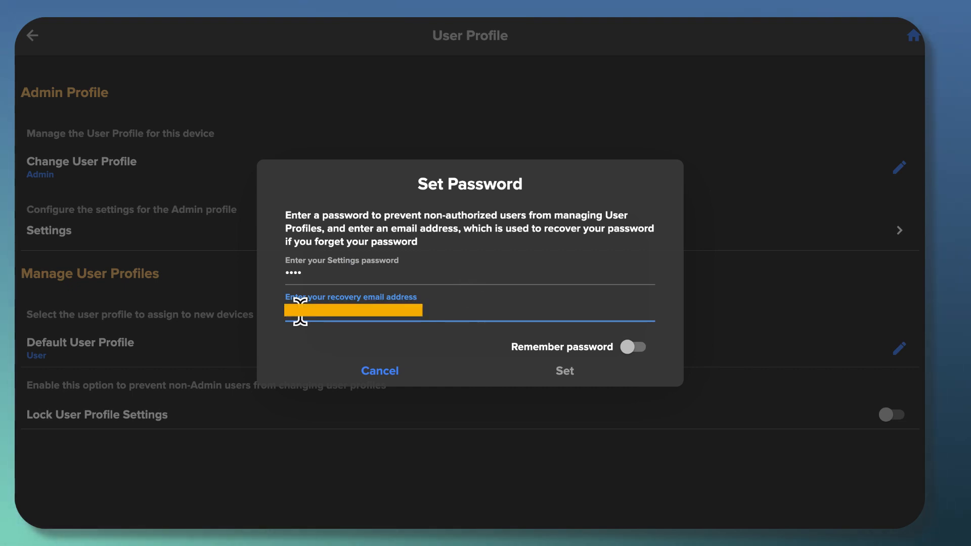
type("•••••")
type("*******")
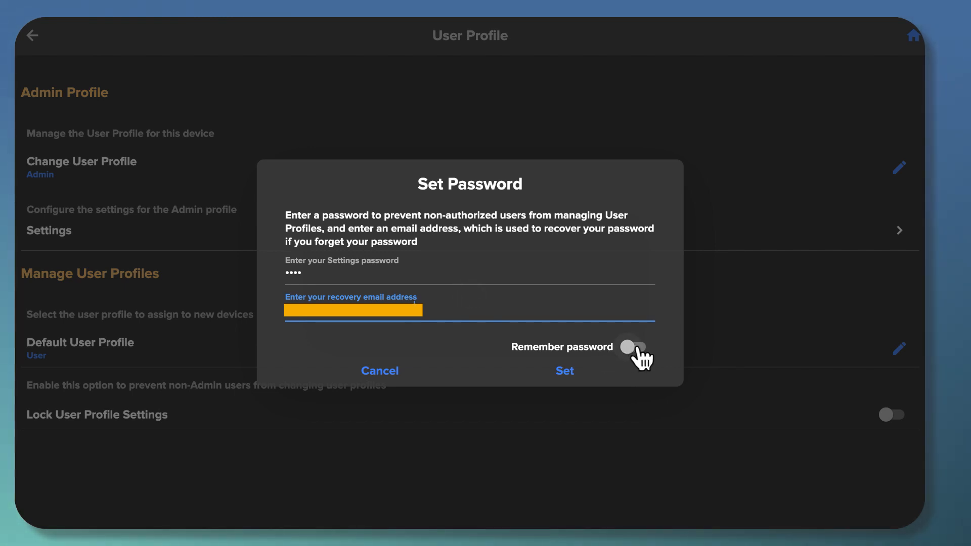
left_click(561, 374)
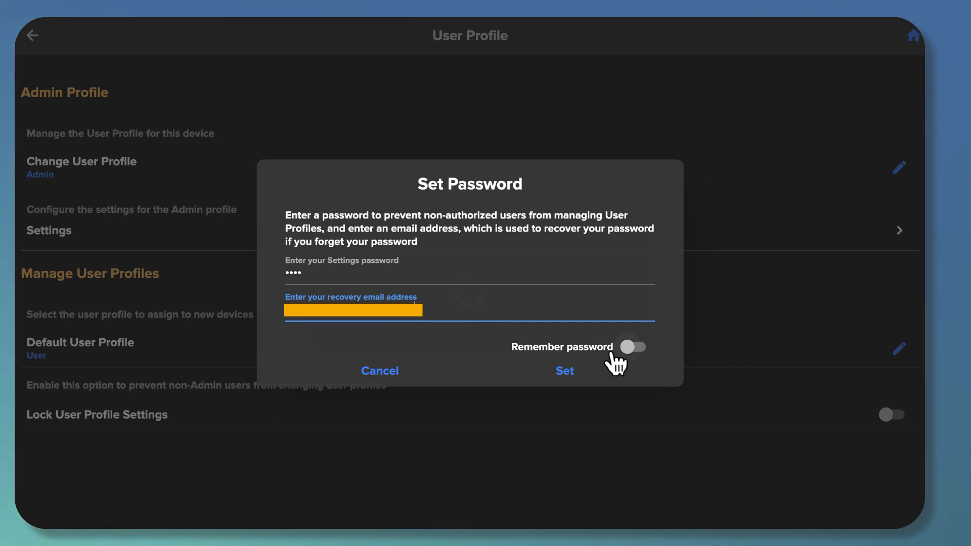
left_click(564, 376)
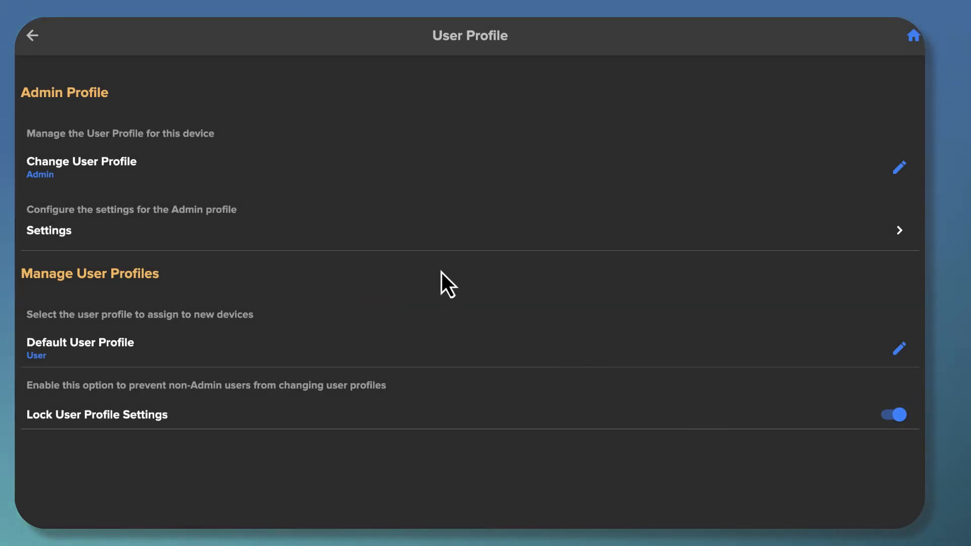
Reload the app and reopen Settings > User Profile, now locked to the Admin profile
left_click(33, 37)
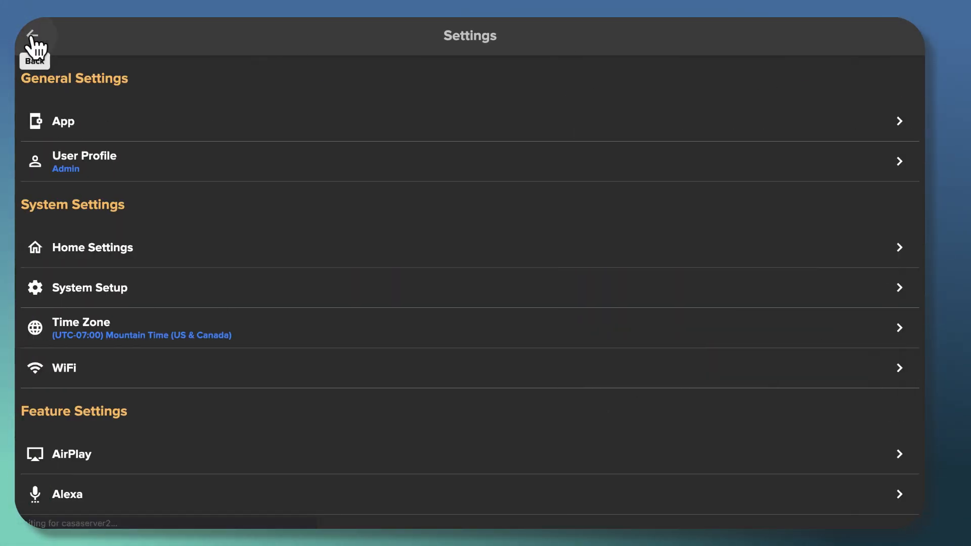
left_click(84, 161)
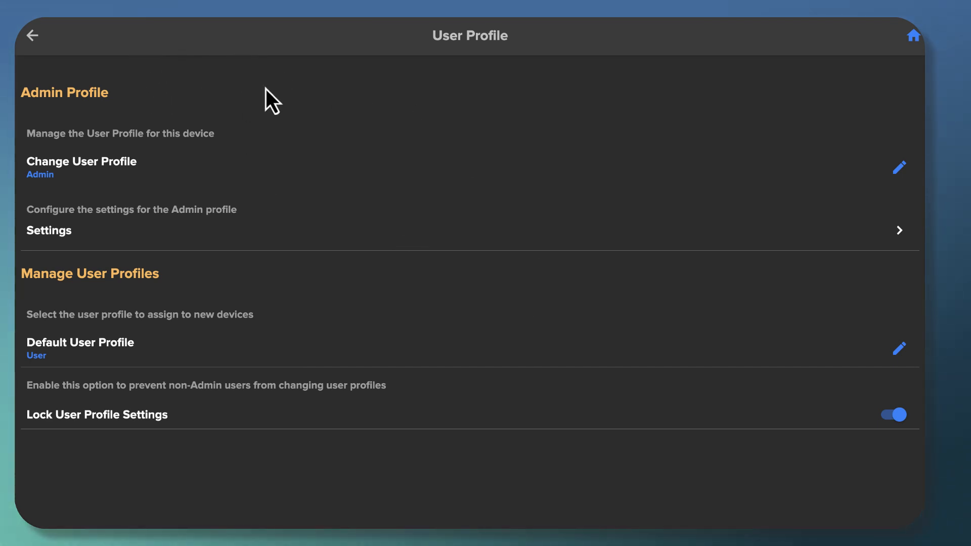
left_click(911, 37)
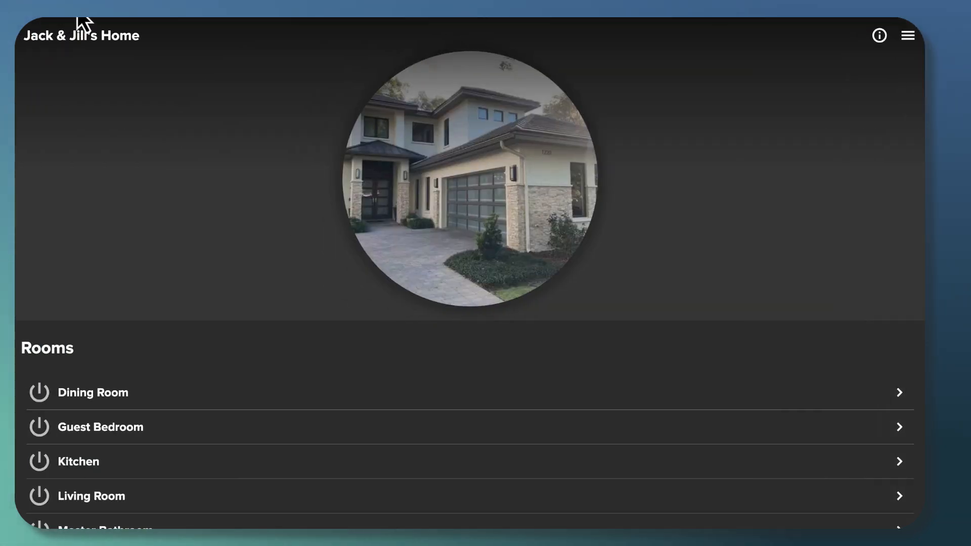
key("super+r")
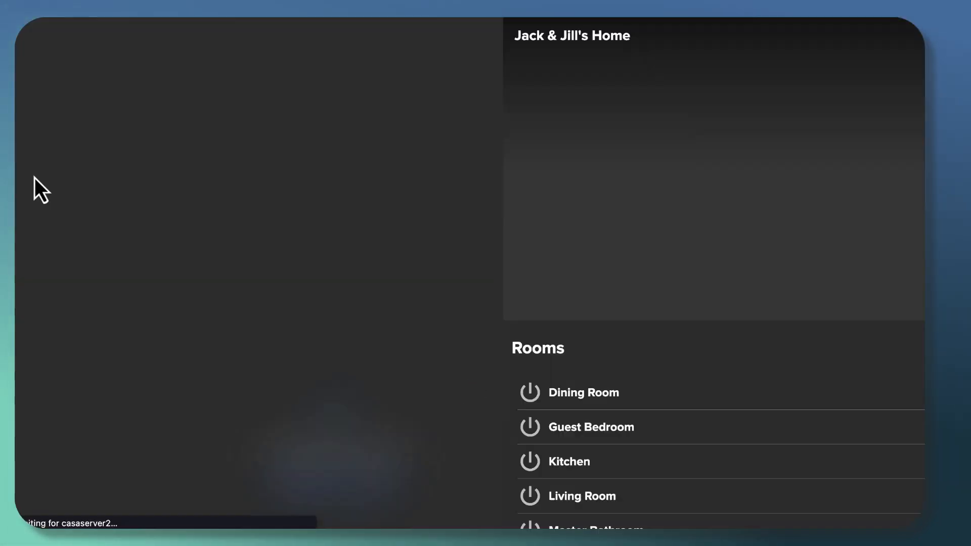
left_click(908, 36)
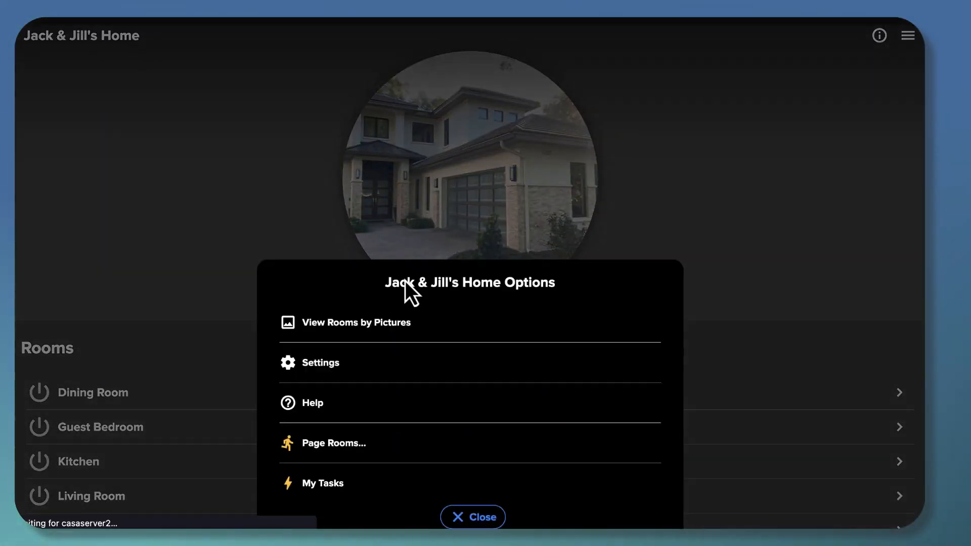
scroll(311, 440, "down", 2)
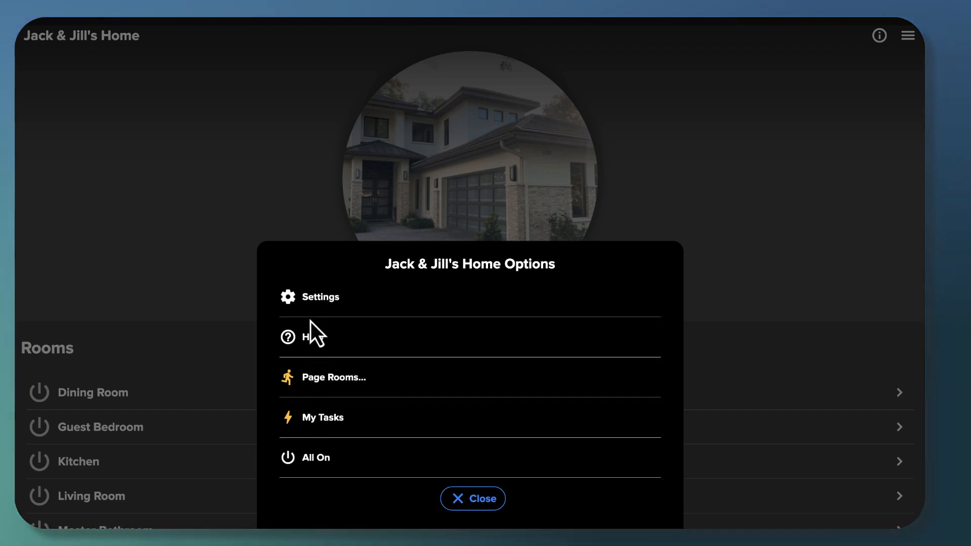
left_click(311, 304)
left_click(99, 161)
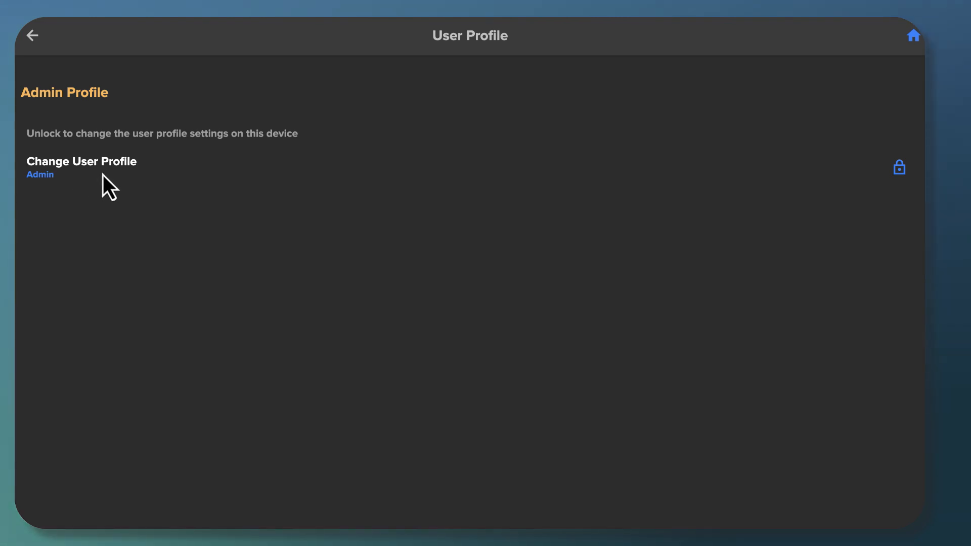
Enter the settings password in the Verify Password prompt to unlock the user profile settings
left_click(899, 168)
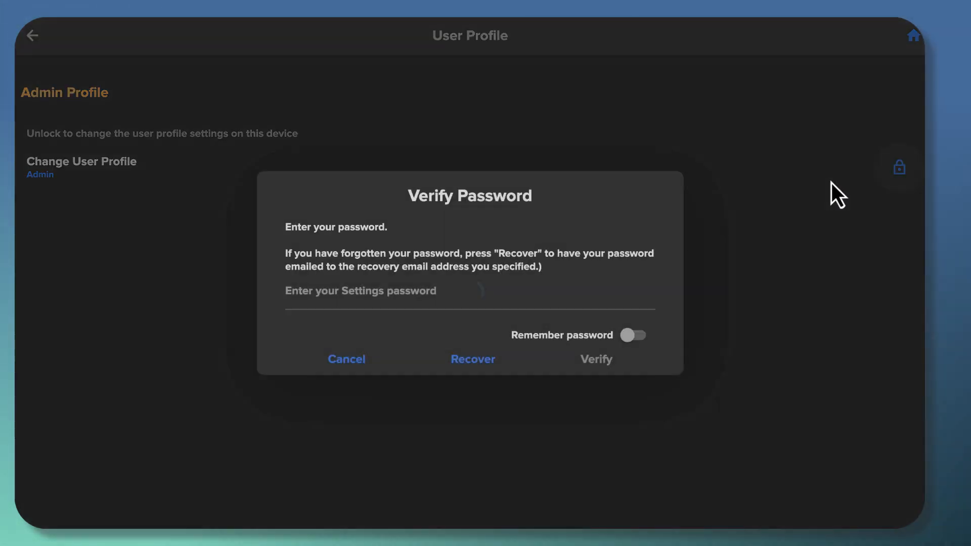
left_click(301, 303)
type("••••")
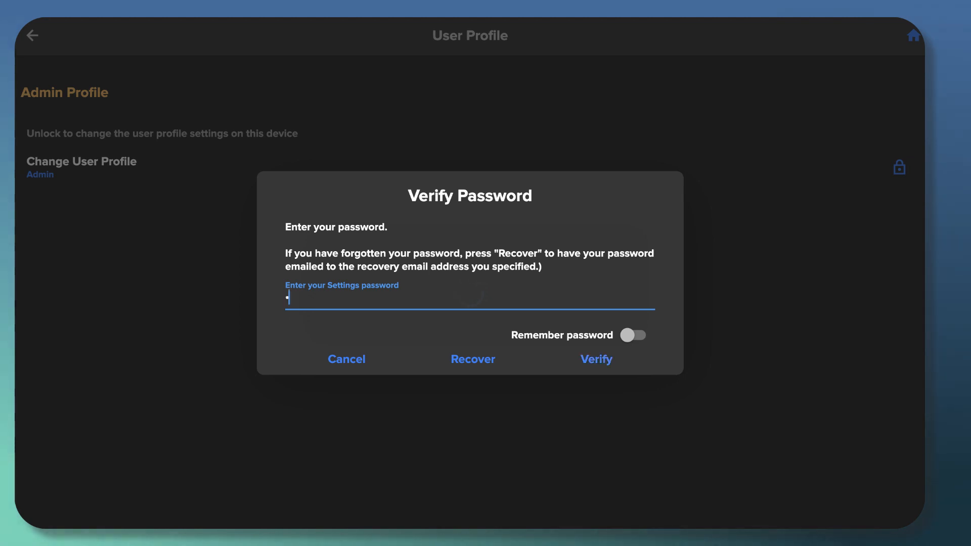
left_click(597, 363)
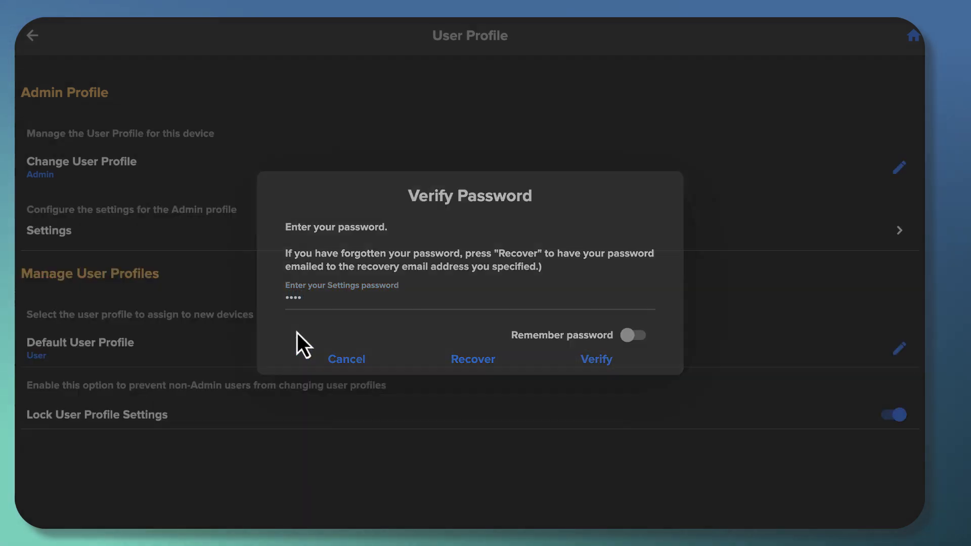